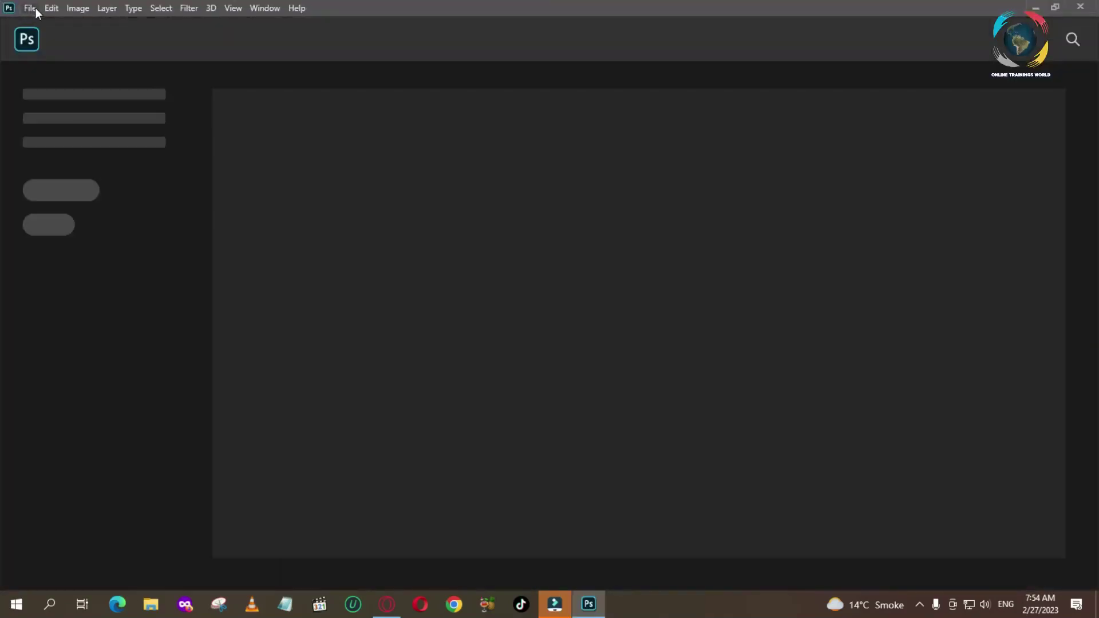
# Create a new 1280 × 720 px transparent document and select the Polygonal Lasso tool
pyautogui.click(30, 8)
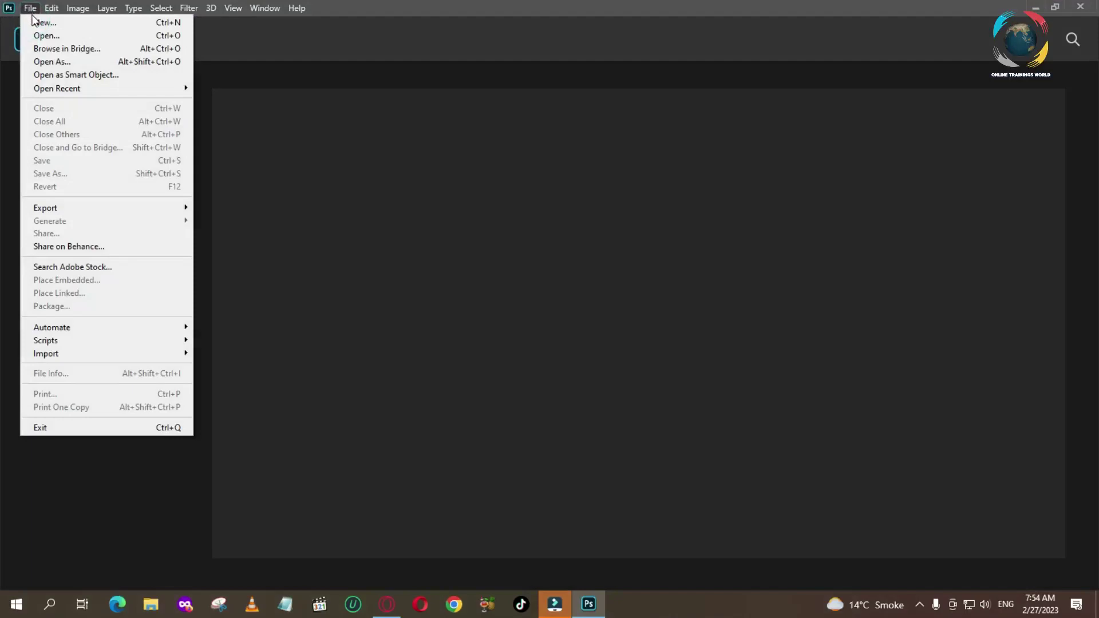
pyautogui.click(38, 26)
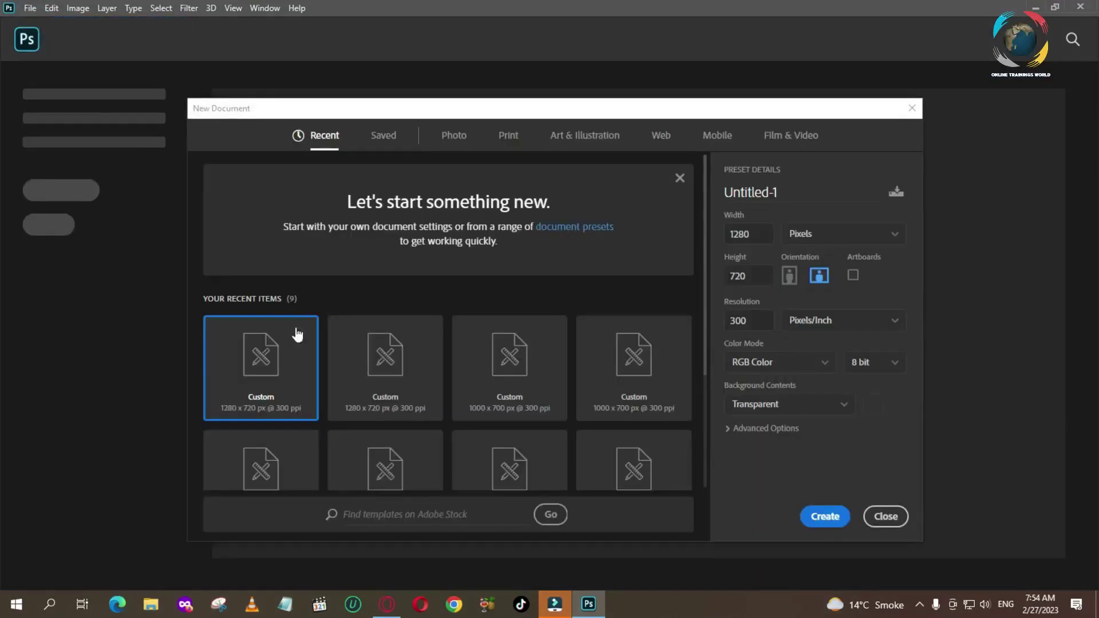
pyautogui.click(289, 365)
pyautogui.doubleClick(285, 362)
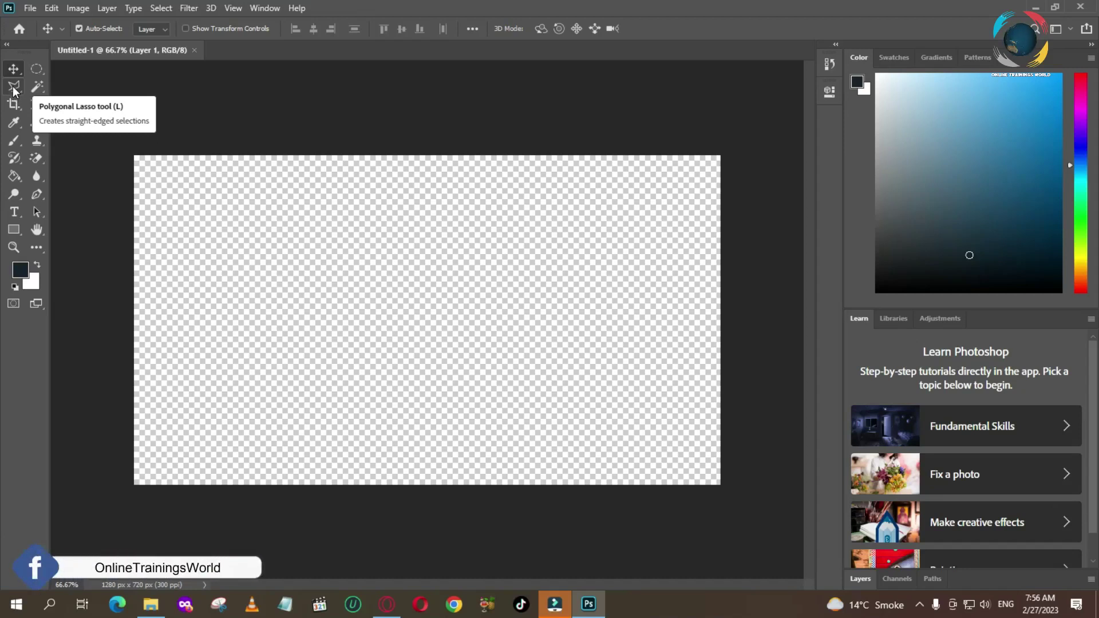
pyautogui.click(13, 88)
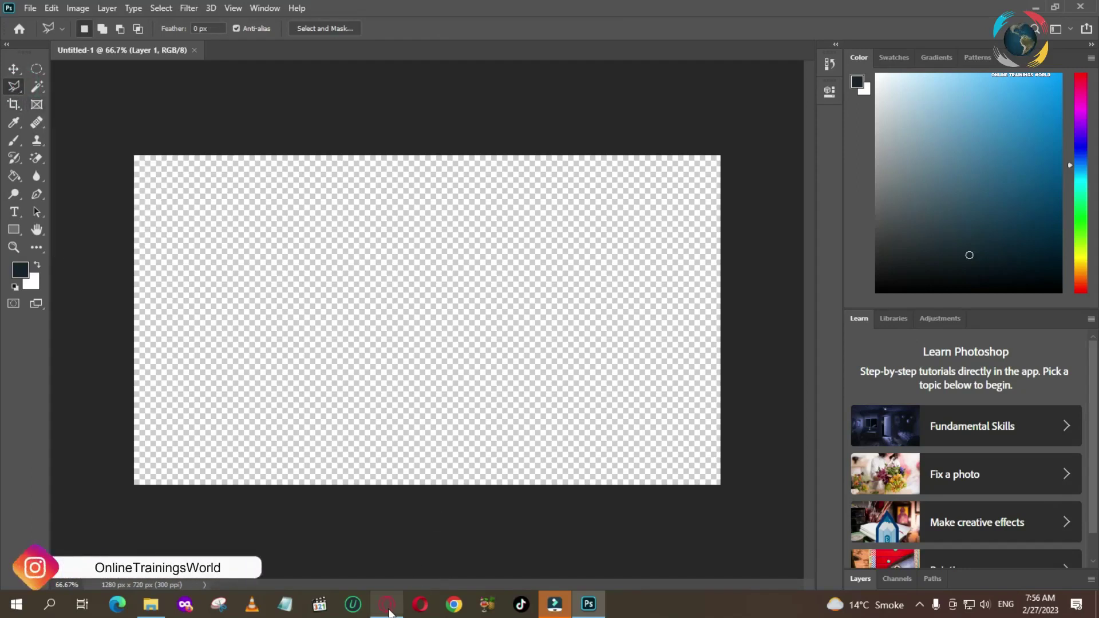
# In a new browser tab, go to Unsplash and search for 'food' photos
pyautogui.click(386, 604)
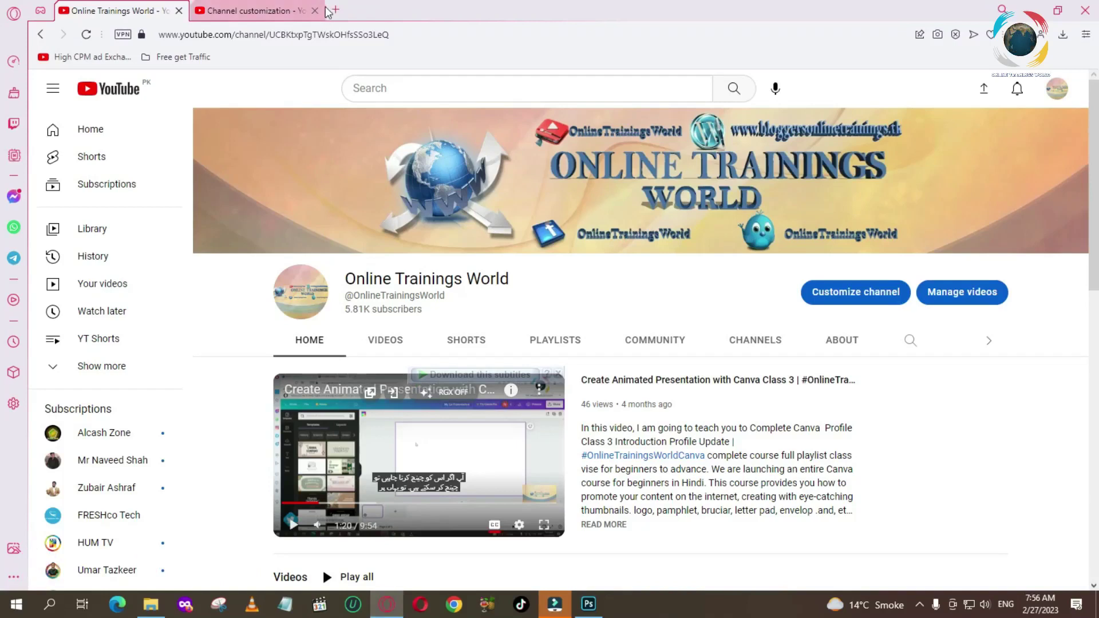
pyautogui.click(336, 10)
pyautogui.click(336, 36)
pyautogui.write('un')
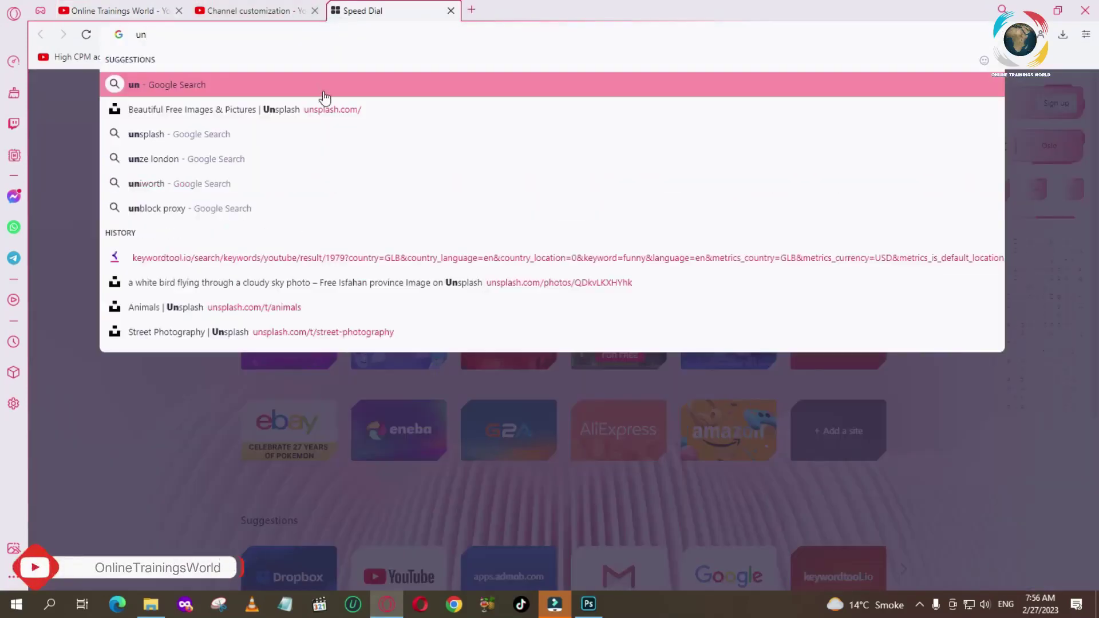
pyautogui.click(325, 110)
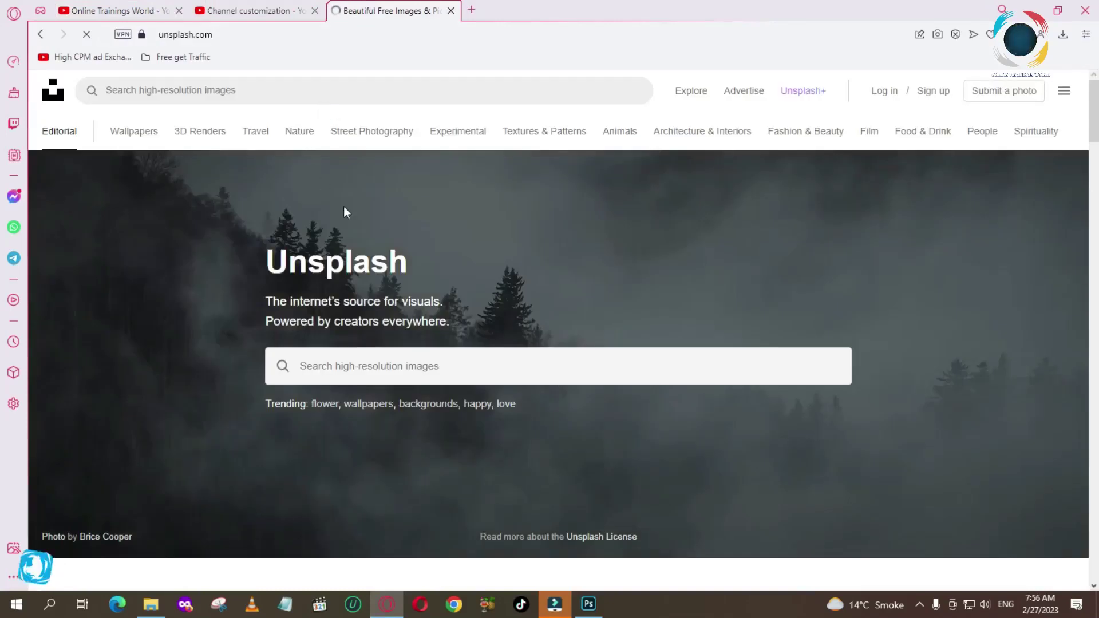
pyautogui.click(449, 363)
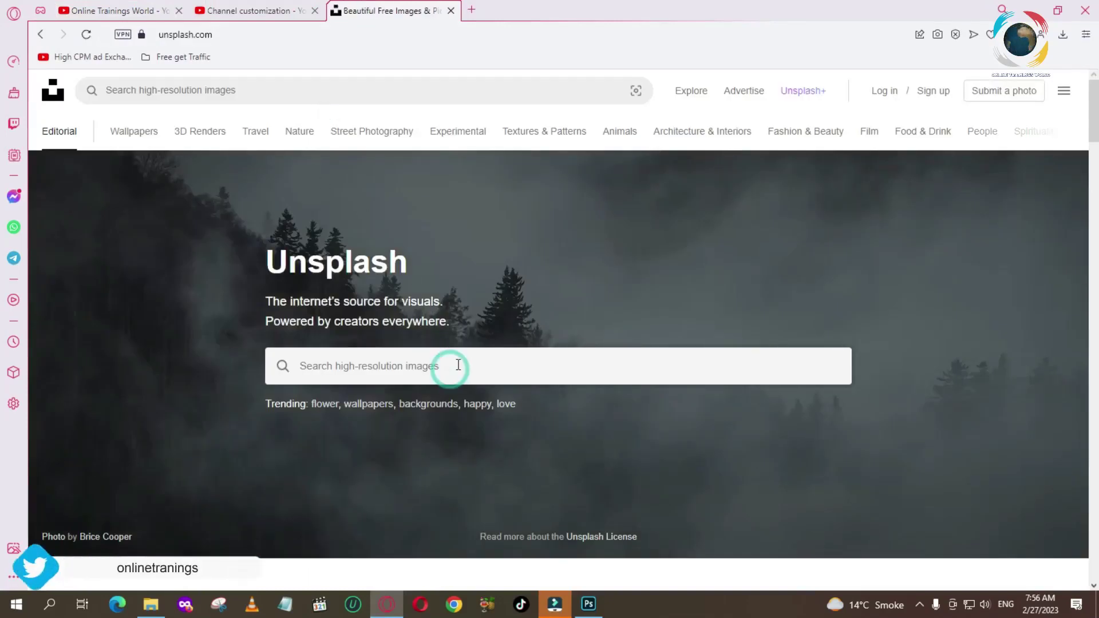
pyautogui.write('foo')
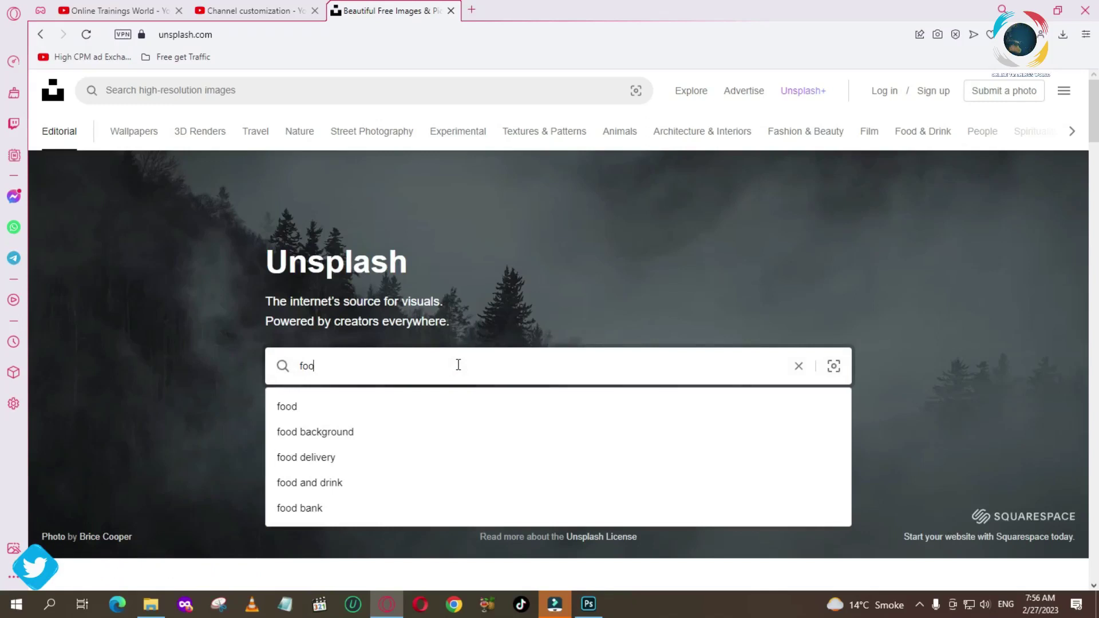
pyautogui.write('d')
pyautogui.press('Return')
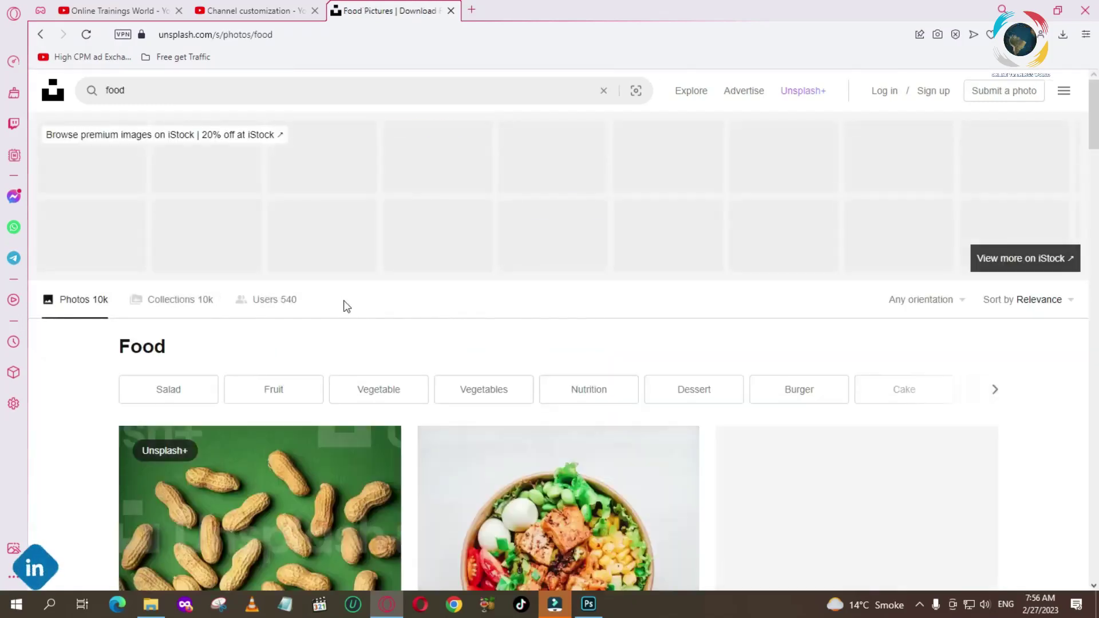
# Open the red apple photo, download it free, and show it in its folder
pyautogui.scroll(-3, 370, 291)
pyautogui.scroll(-3, 370, 290)
pyautogui.scroll(-2, 617, 299)
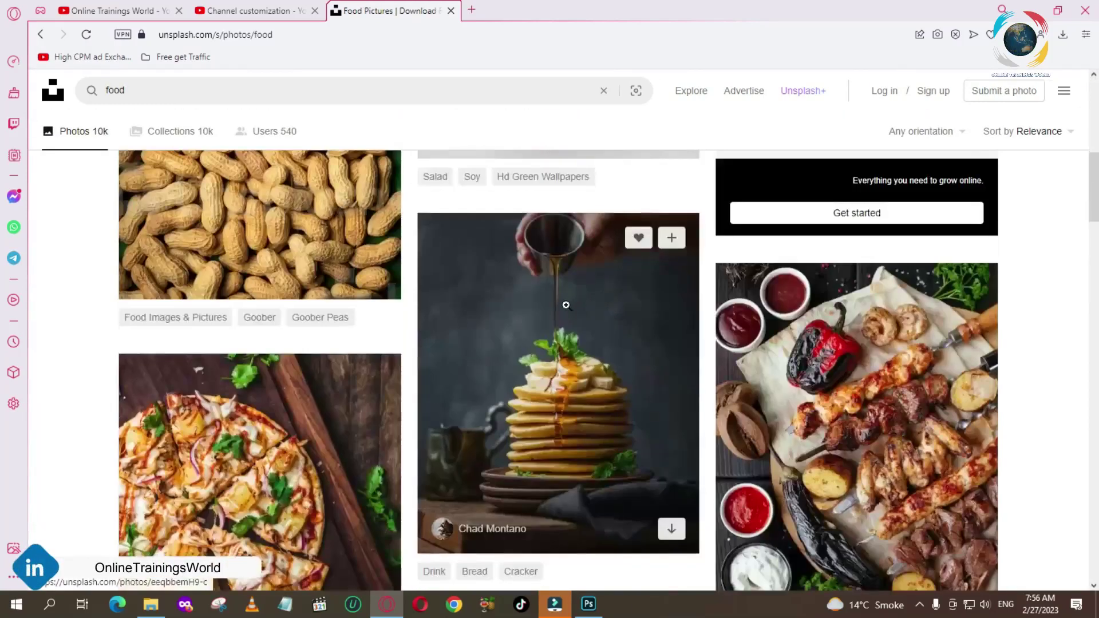
pyautogui.scroll(-4, 565, 304)
pyautogui.scroll(-3, 418, 332)
pyautogui.scroll(-1, 417, 333)
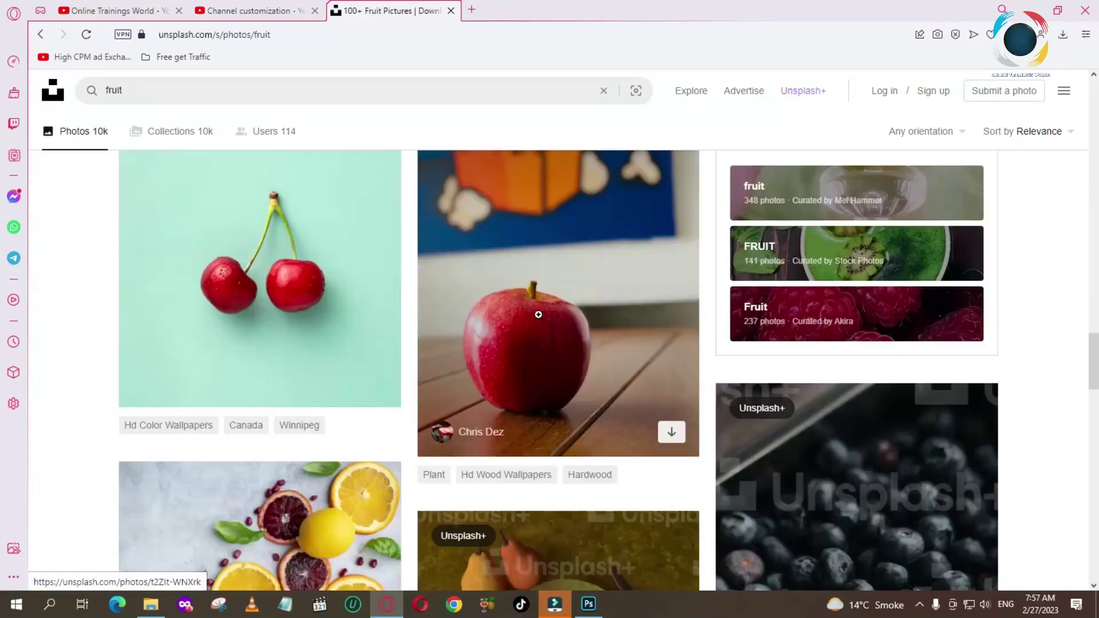
pyautogui.click(538, 314)
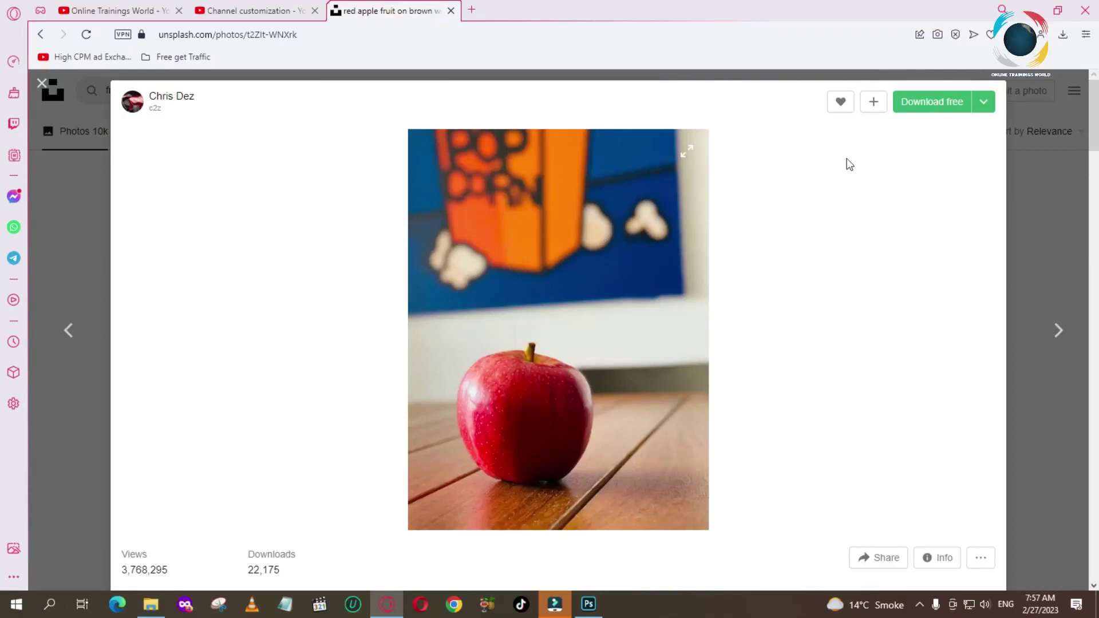
pyautogui.click(929, 118)
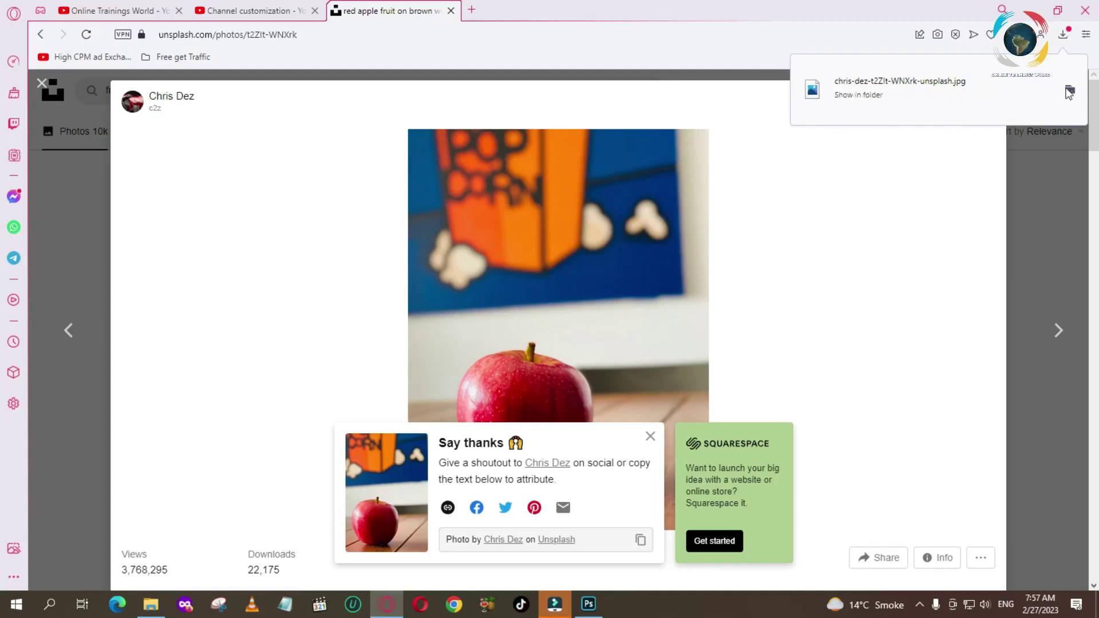
pyautogui.click(1069, 93)
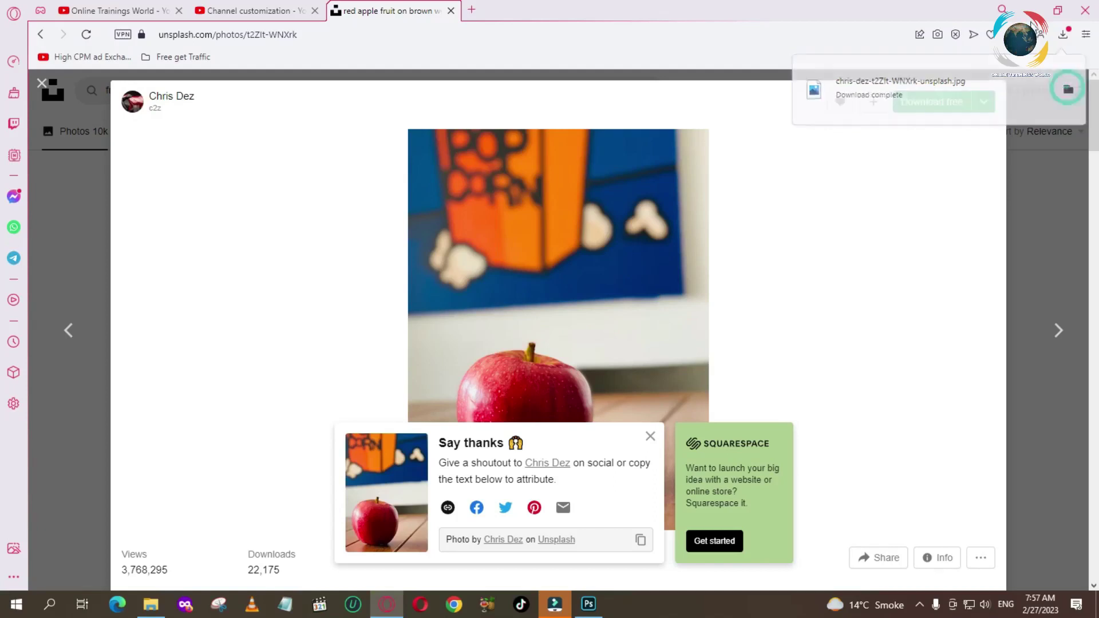
# Drag the downloaded apple JPG from the Downloads window into Photoshop as a new document
pyautogui.press('super+Up')
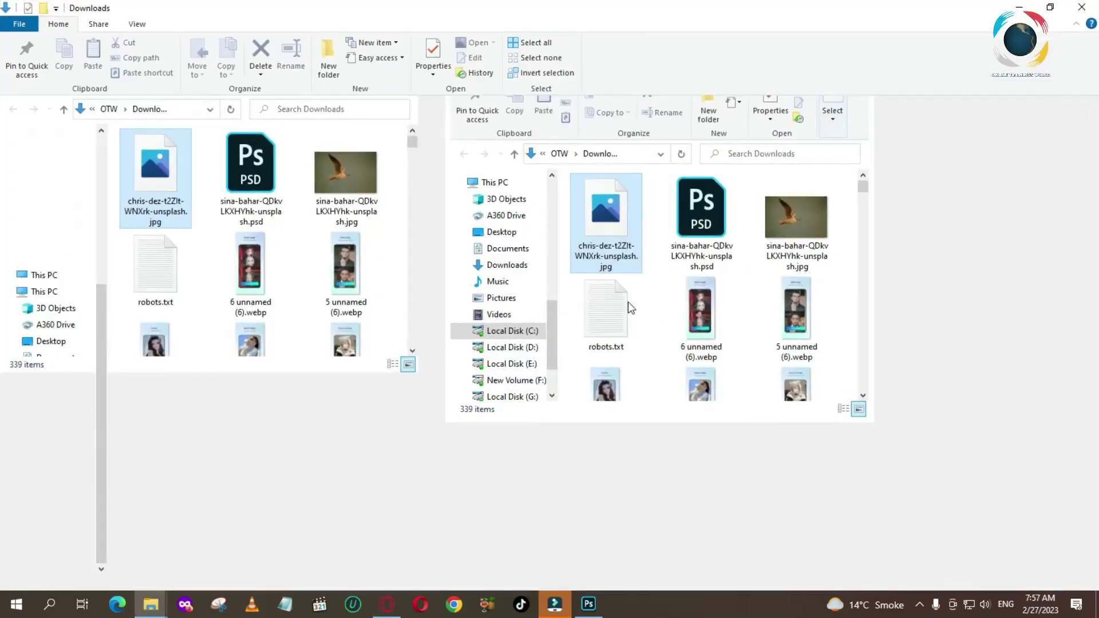
pyautogui.doubleClick(778, 11)
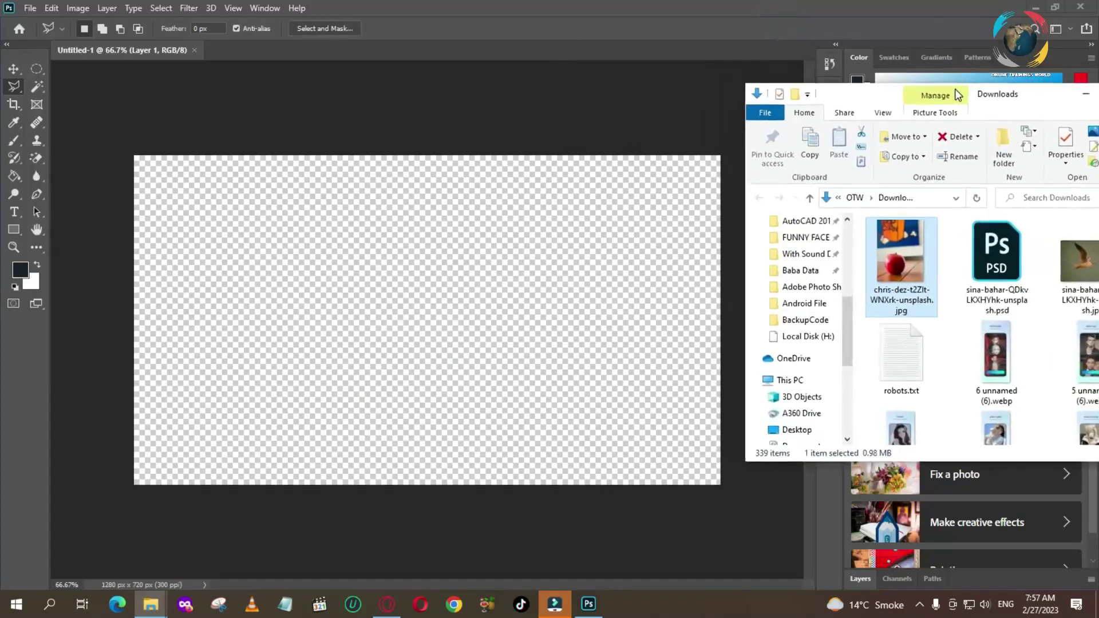
pyautogui.moveTo(451, 295); pyautogui.dragTo(303, 50)
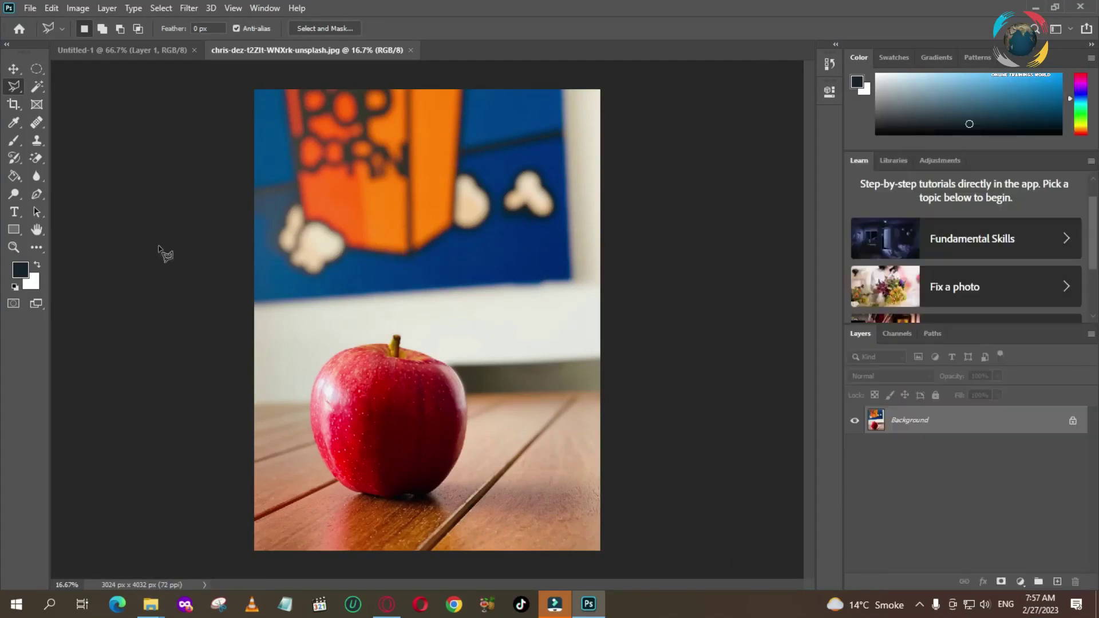
# With the Lasso tool, place points from the apple's stem down its left edge to the lower left
pyautogui.click(16, 87)
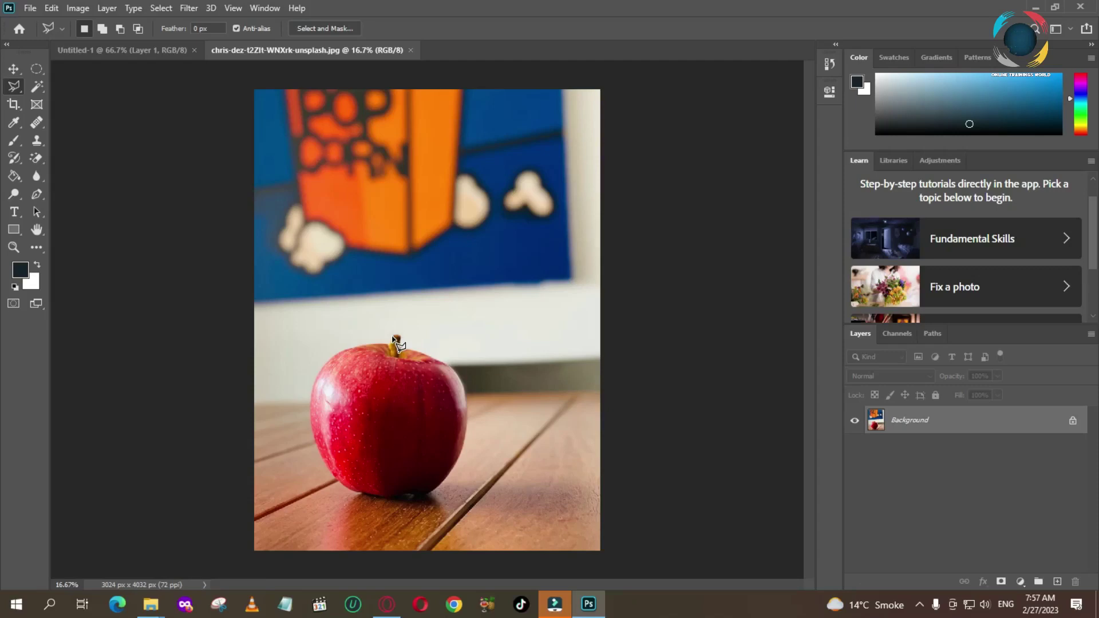
pyautogui.click(392, 339)
pyautogui.click(346, 351)
pyautogui.click(317, 378)
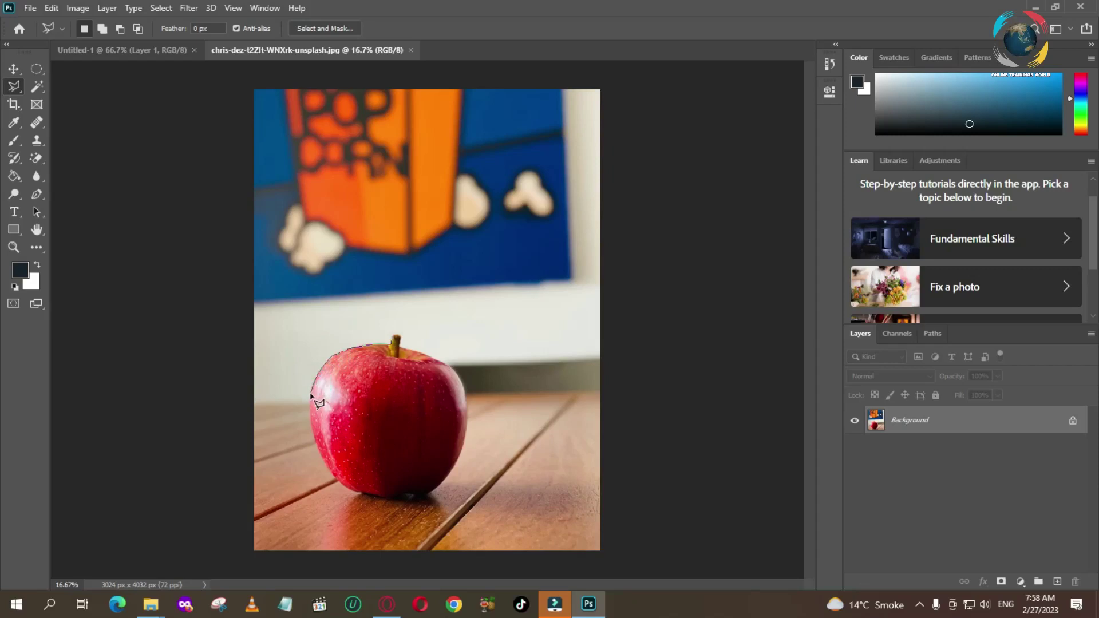
pyautogui.click(310, 400)
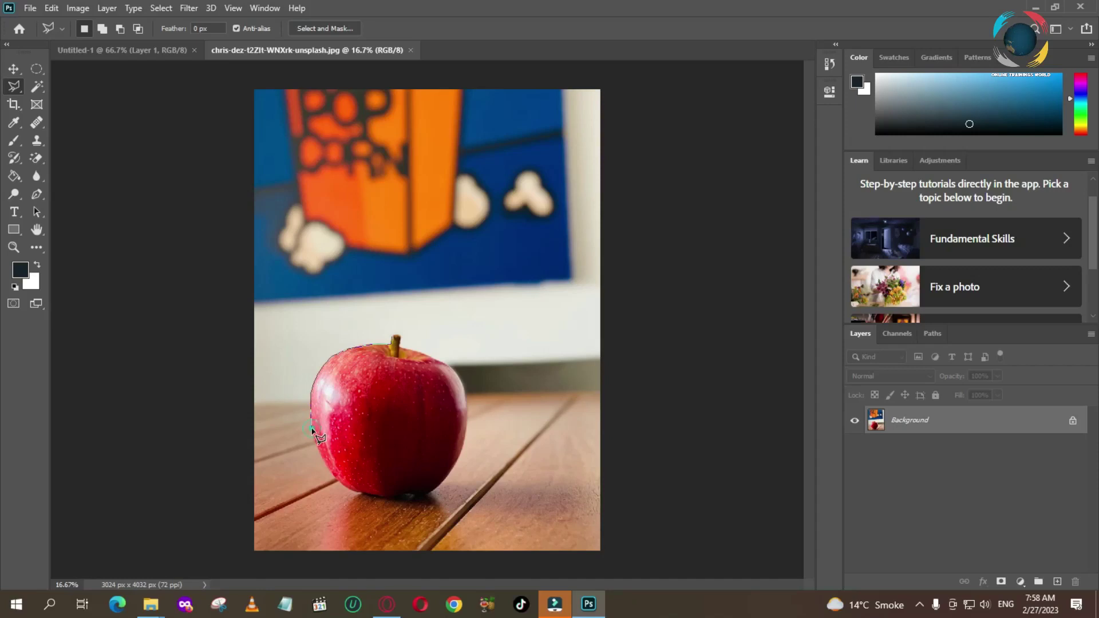
pyautogui.click(324, 460)
# Trace the apple's bottom and right edges to close the selection, then return to Untitled-1
pyautogui.click(382, 496)
pyautogui.click(390, 496)
pyautogui.click(395, 492)
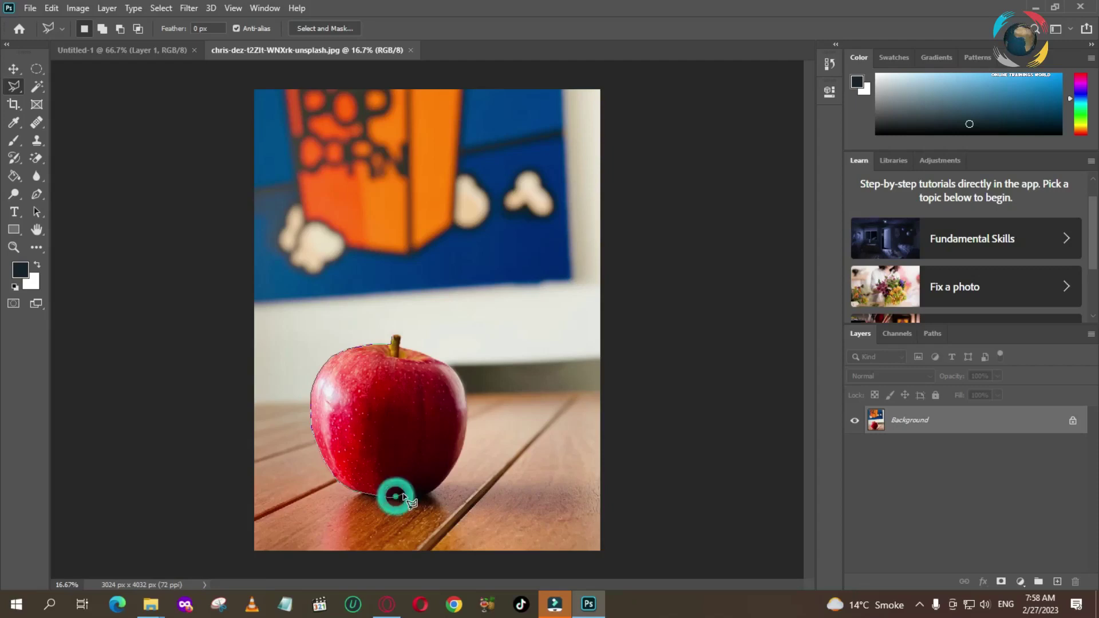
pyautogui.click(420, 496)
pyautogui.click(444, 481)
pyautogui.click(464, 399)
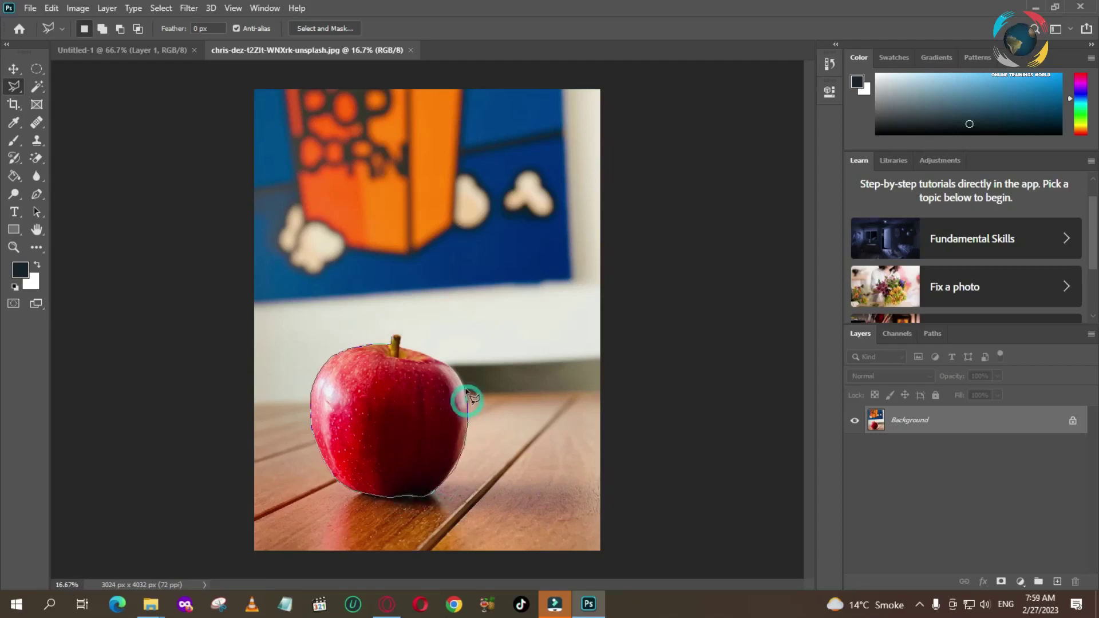
pyautogui.click(464, 373)
pyautogui.click(395, 344)
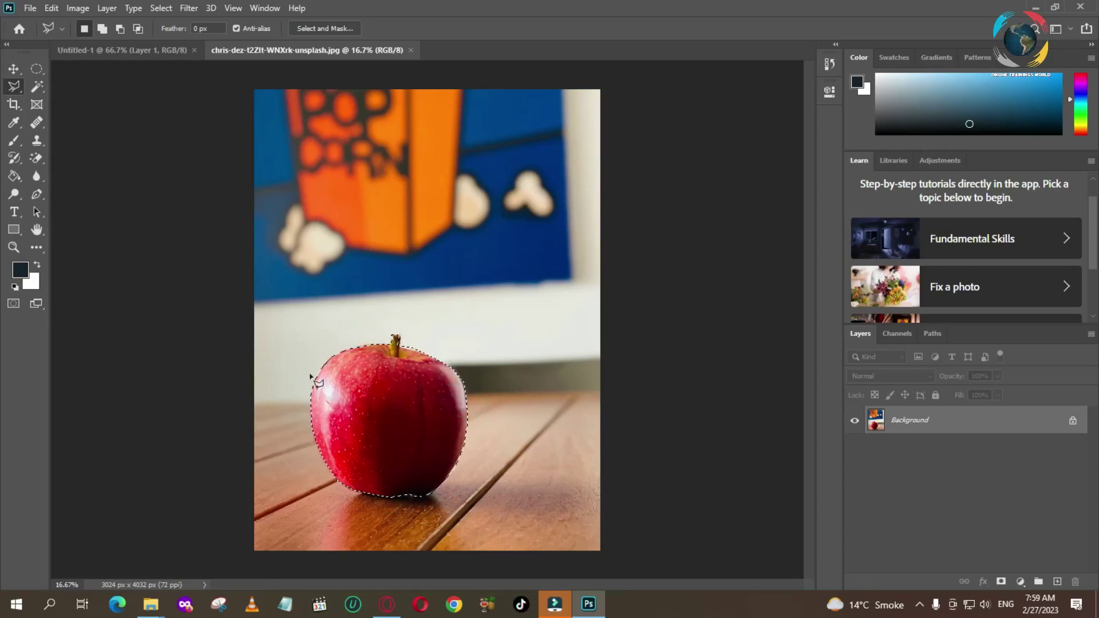
pyautogui.click(156, 50)
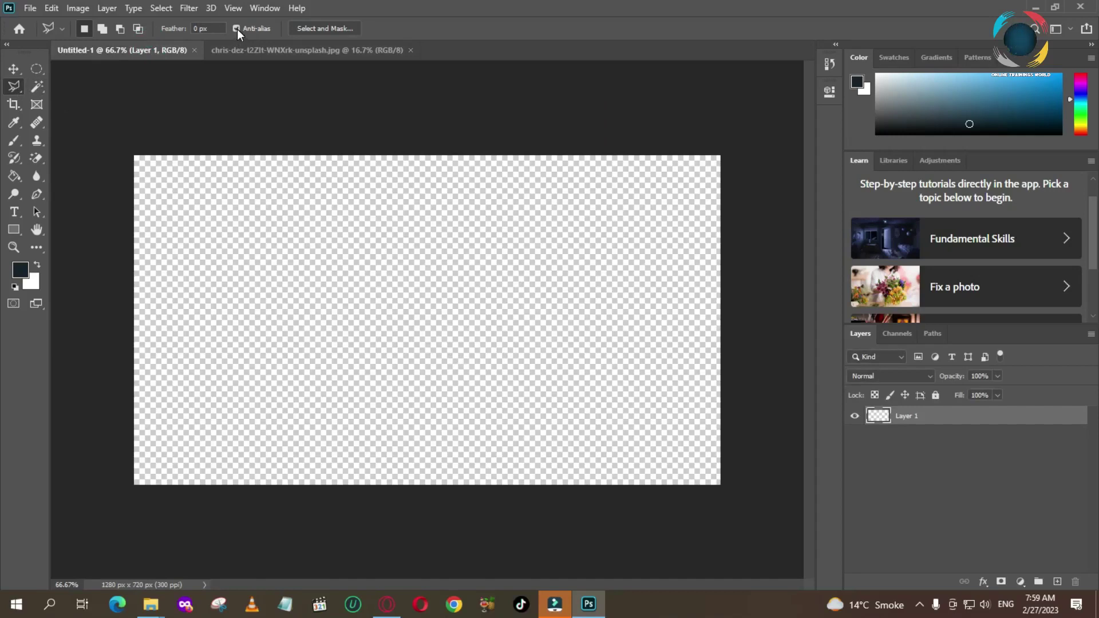
# Draw an elliptical marquee left of centre and fill it with the dark foreground colour
pyautogui.click(37, 68)
pyautogui.moveTo(288, 204)
pyautogui.mouseDown()
pyautogui.moveTo(439, 341)
pyautogui.moveTo(464, 380)
pyautogui.moveTo(404, 389)
pyautogui.moveTo(443, 396)
pyautogui.mouseUp()
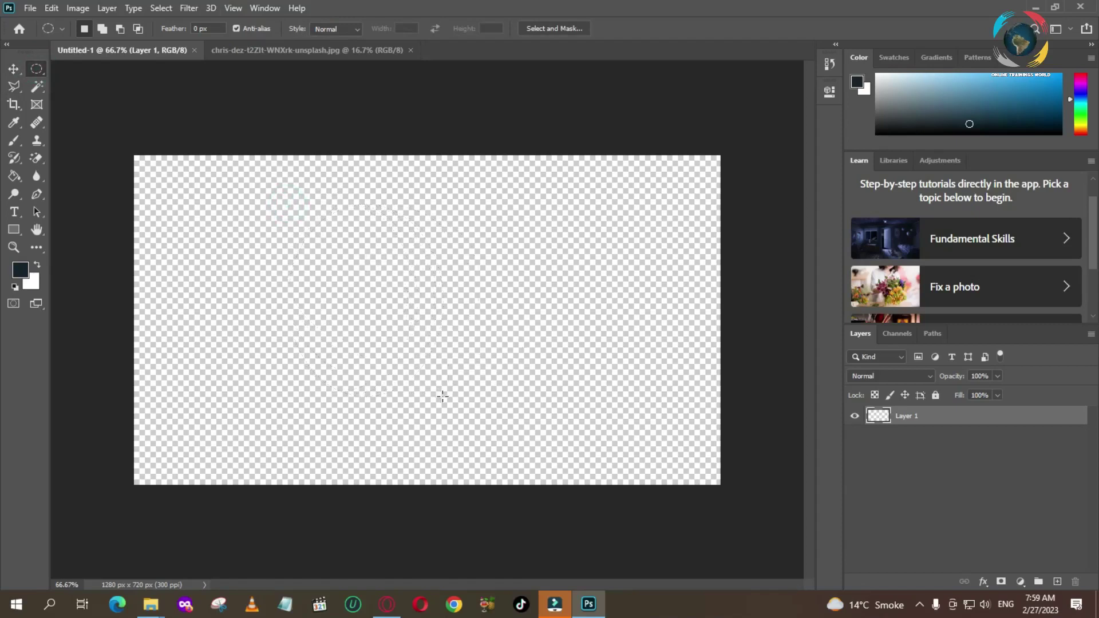
pyautogui.hotkey('alt', 'BackSpace')
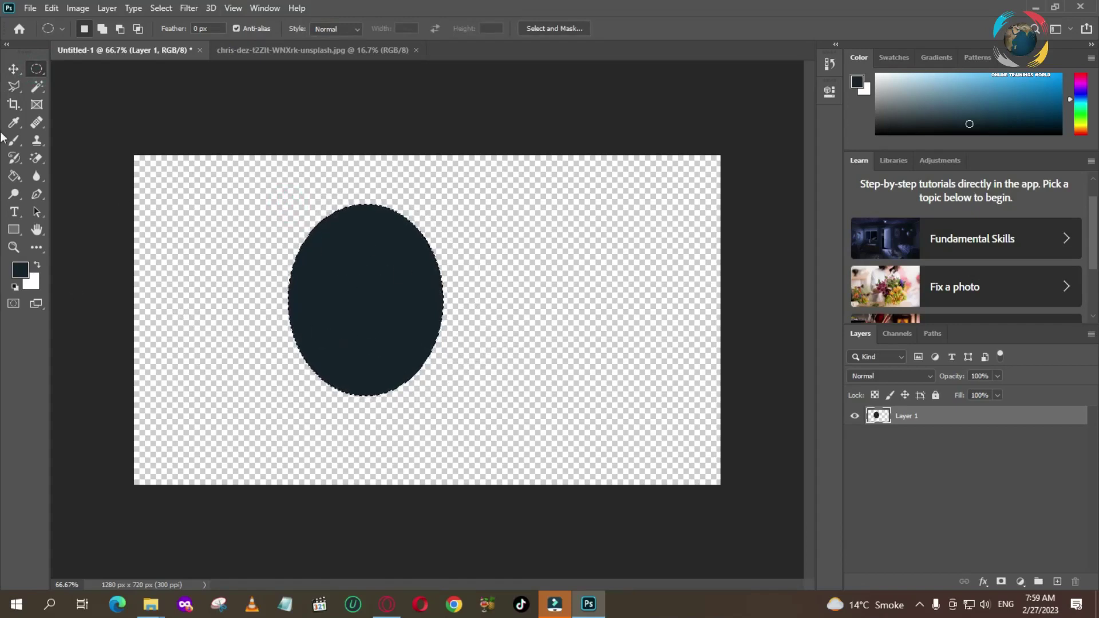
pyautogui.click(39, 68)
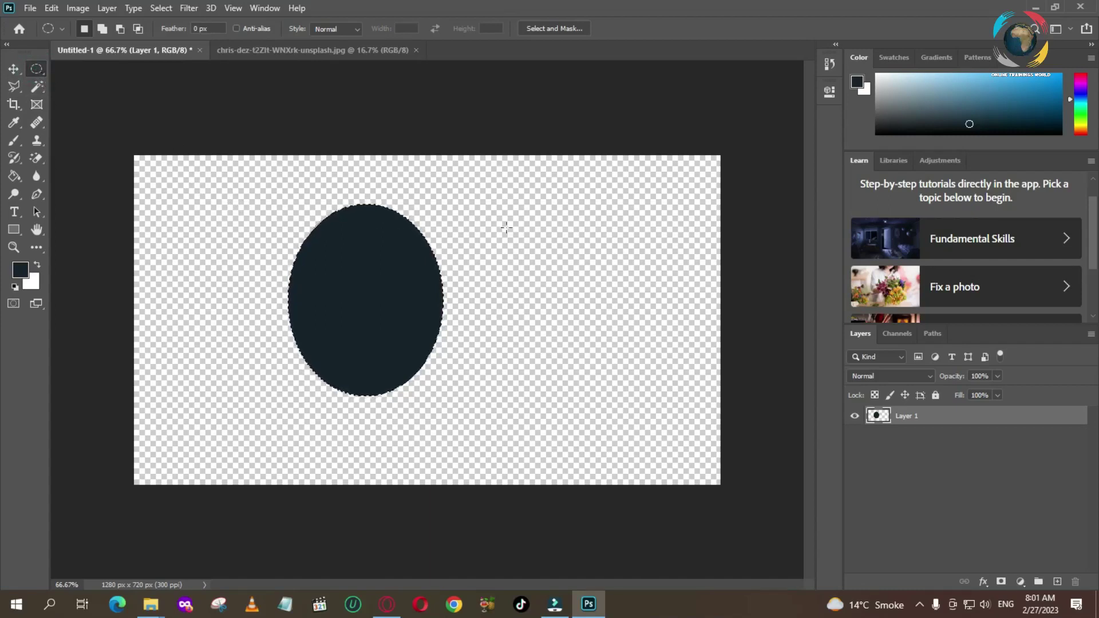
# Draw and fill a second dark oval to its right, then zoom in on the gap between them
pyautogui.moveTo(463, 198)
pyautogui.mouseDown()
pyautogui.moveTo(516, 335)
pyautogui.moveTo(629, 409)
pyautogui.mouseUp()
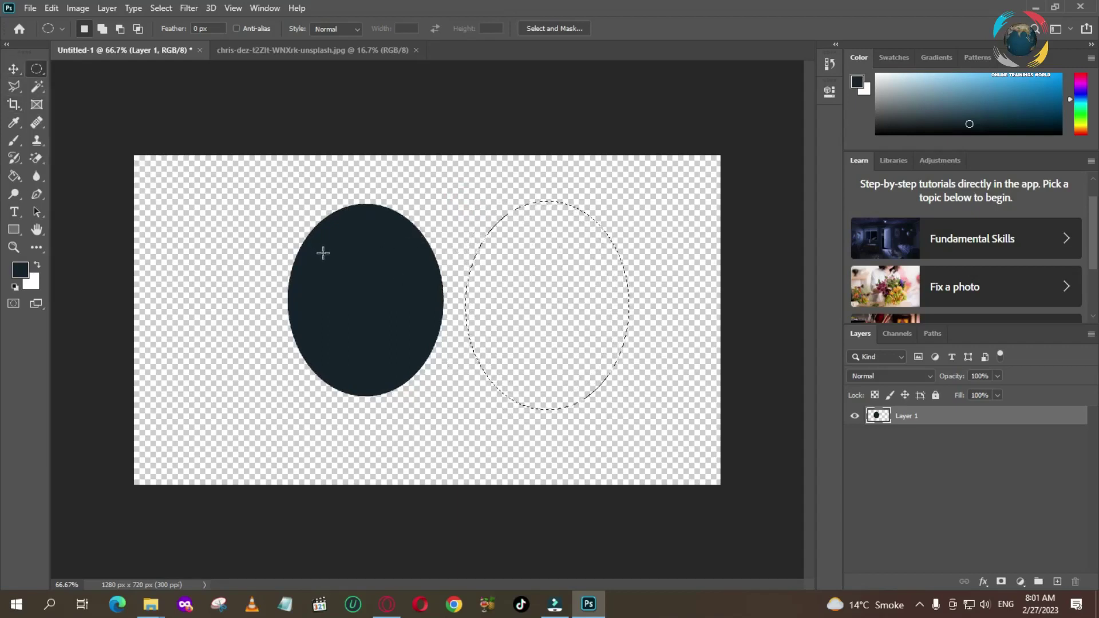
pyautogui.hotkey('alt', 'BackSpace')
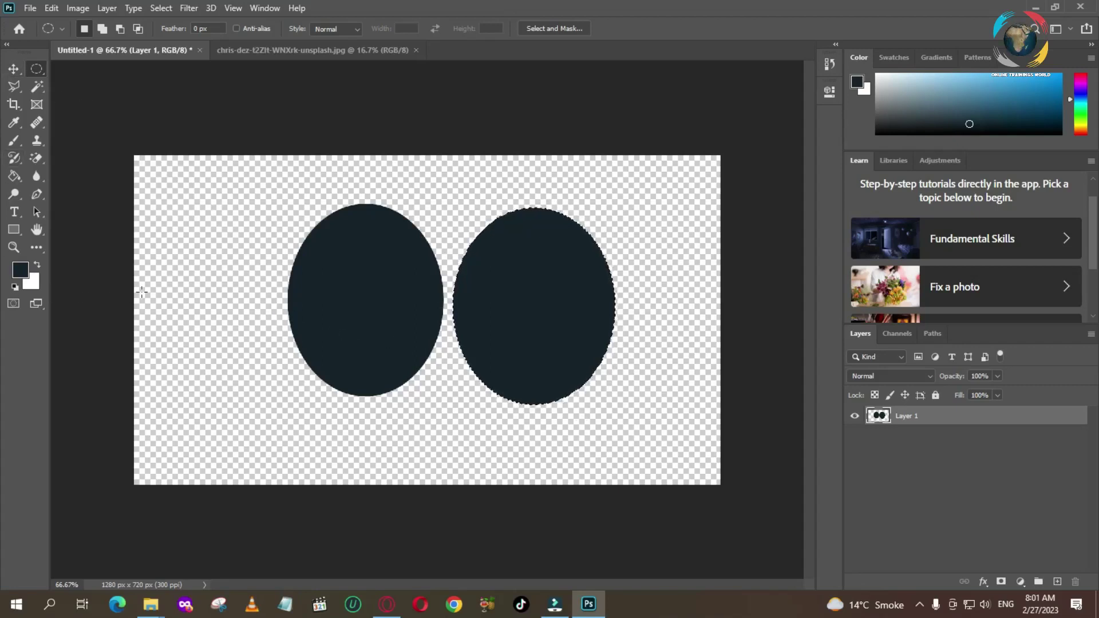
pyautogui.press('z')
pyautogui.click(433, 312)
pyautogui.click(425, 309)
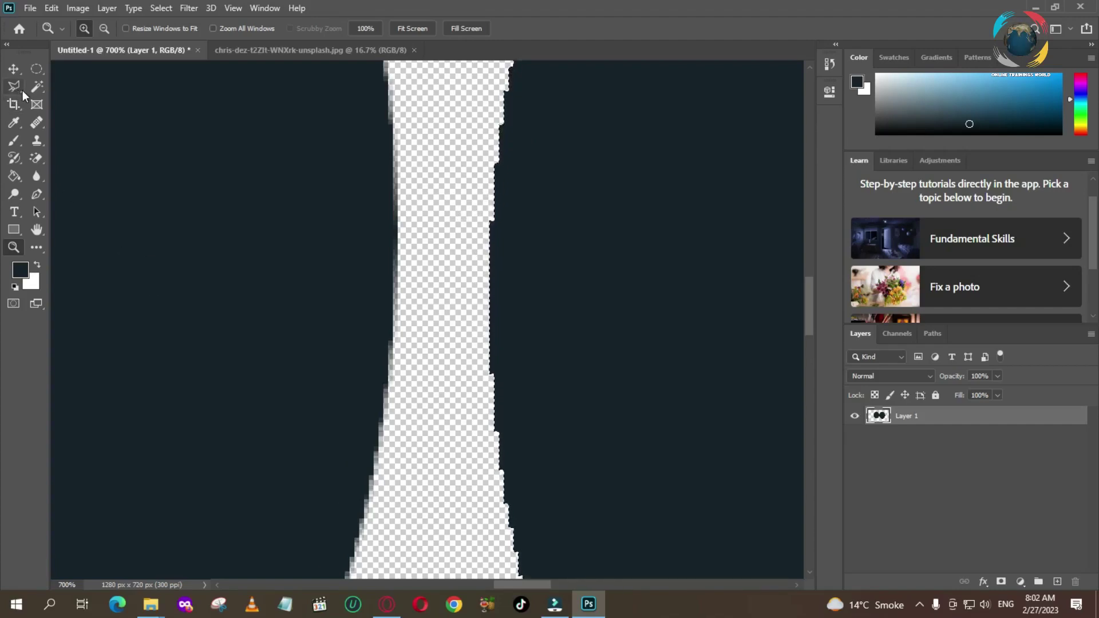
# Zoom out to see the whole Untitled-1 canvas, then switch back to the apple photo document
pyautogui.keyDown('alt'); pyautogui.click(425, 212); pyautogui.keyUp('alt')
pyautogui.keyDown('alt'); pyautogui.click(426, 212); pyautogui.keyUp('alt')
pyautogui.keyDown('alt'); pyautogui.click(427, 221); pyautogui.keyUp('alt')
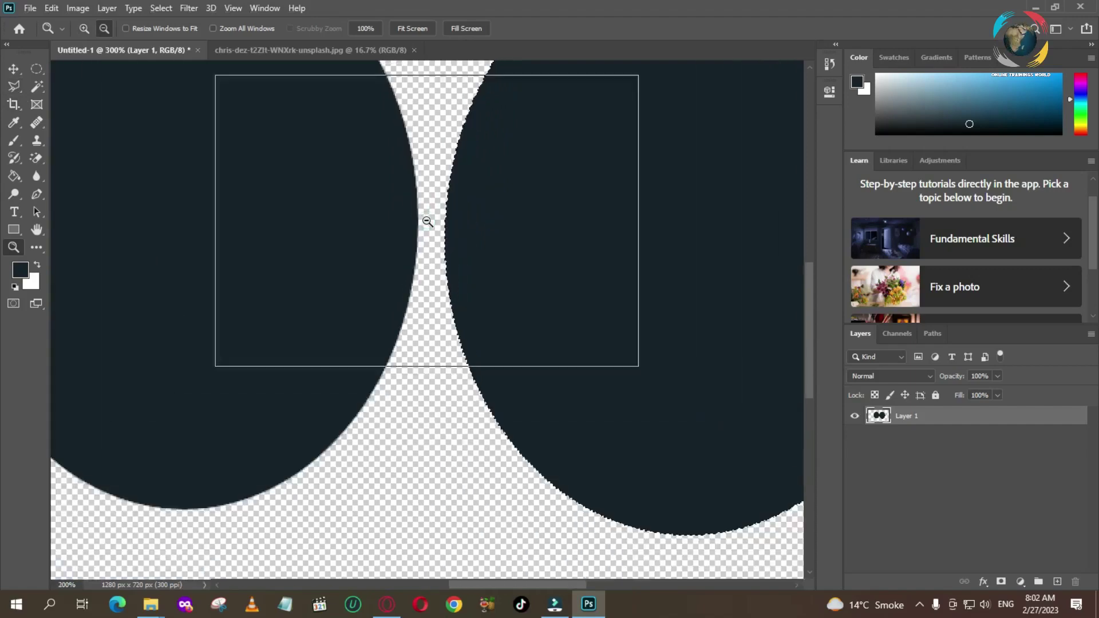
pyautogui.keyDown('alt'); pyautogui.click(429, 221); pyautogui.keyUp('alt')
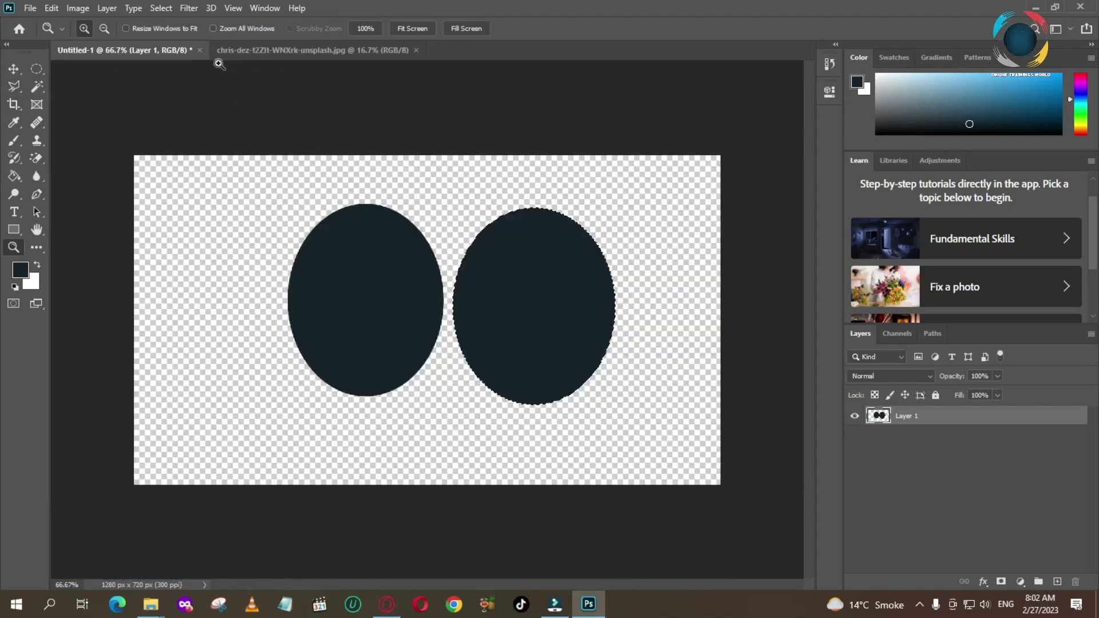
pyautogui.click(260, 51)
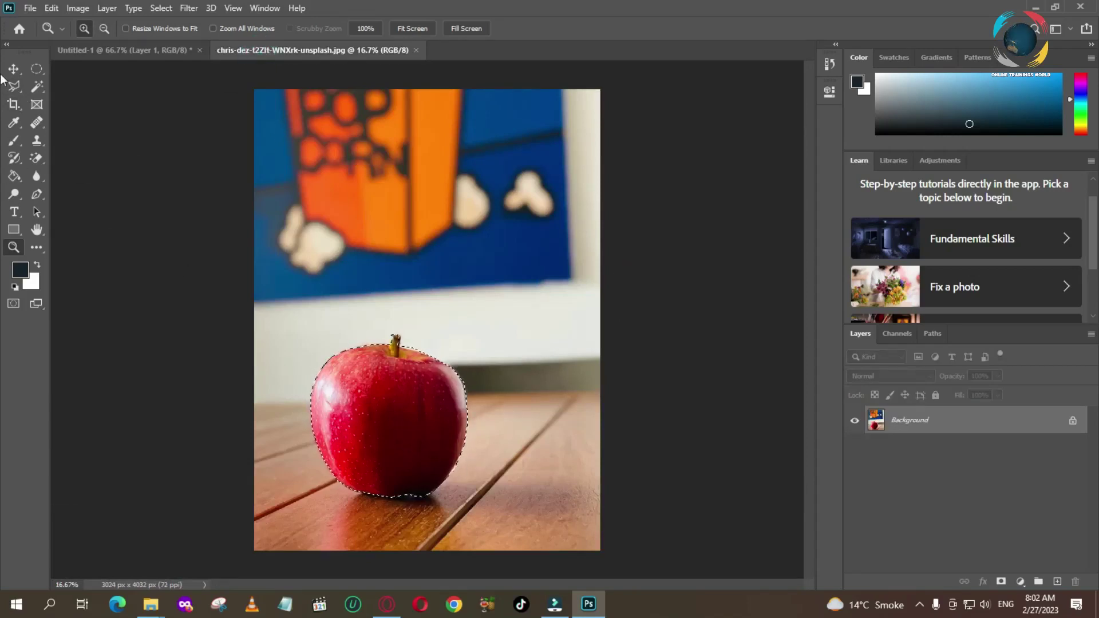
# Copy the selected apple to a new layer, hide the Background, and move the apple up and right
pyautogui.press('l')
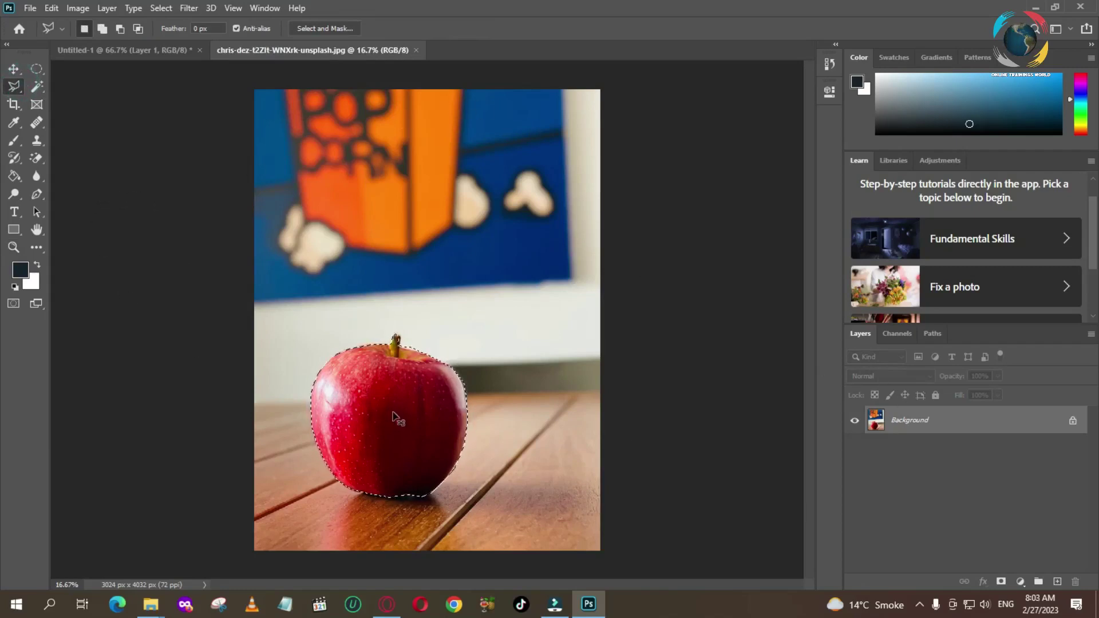
pyautogui.hotkey('ctrl', 'j')
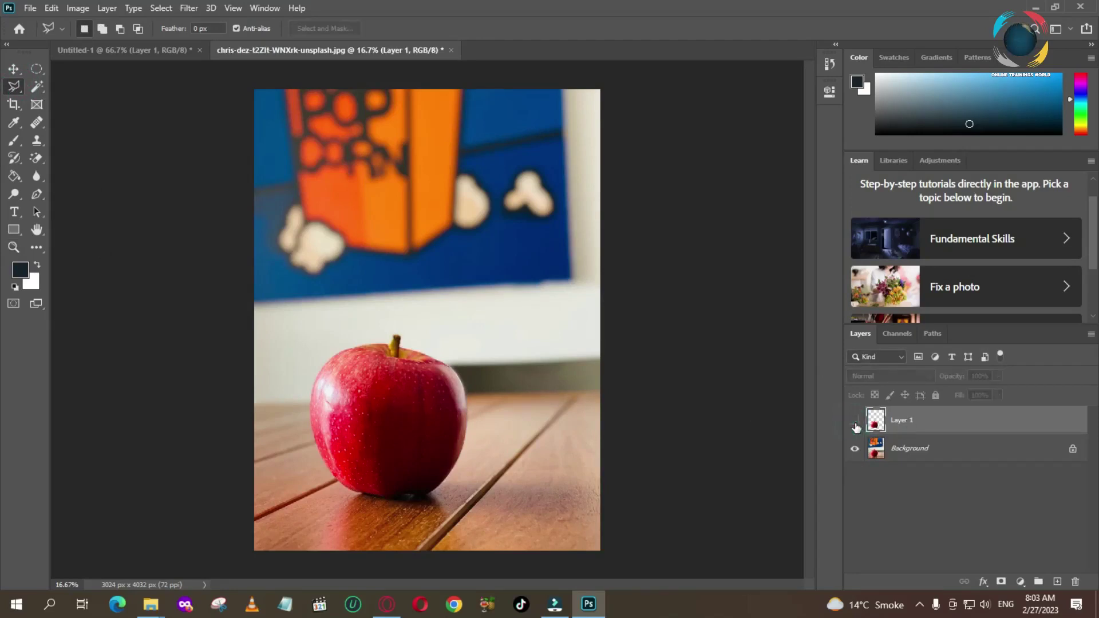
pyautogui.click(854, 448)
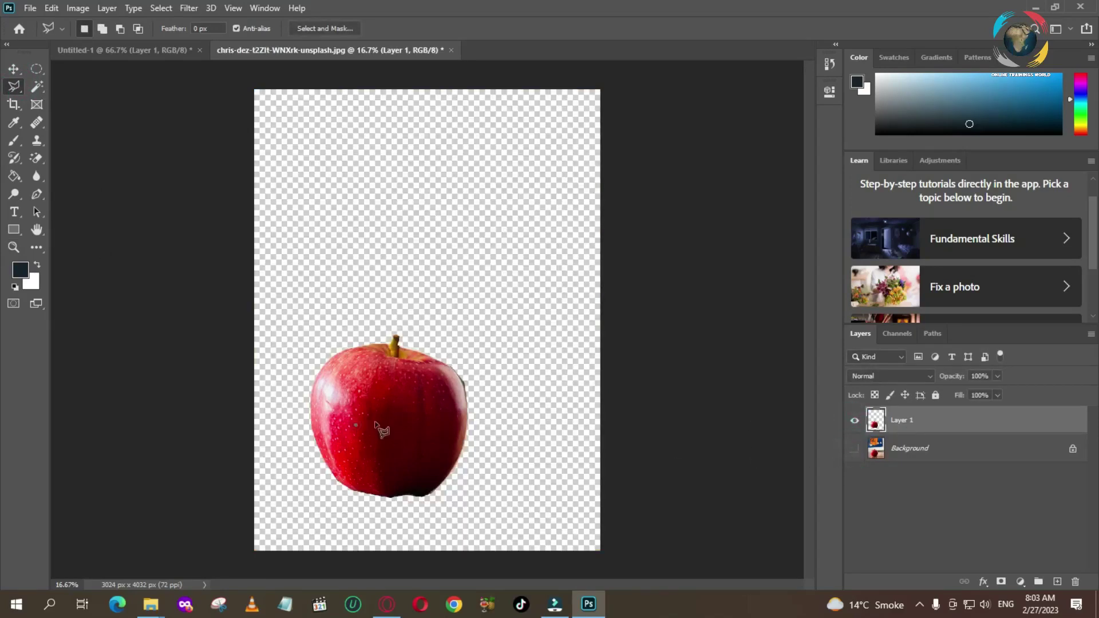
pyautogui.click(388, 344)
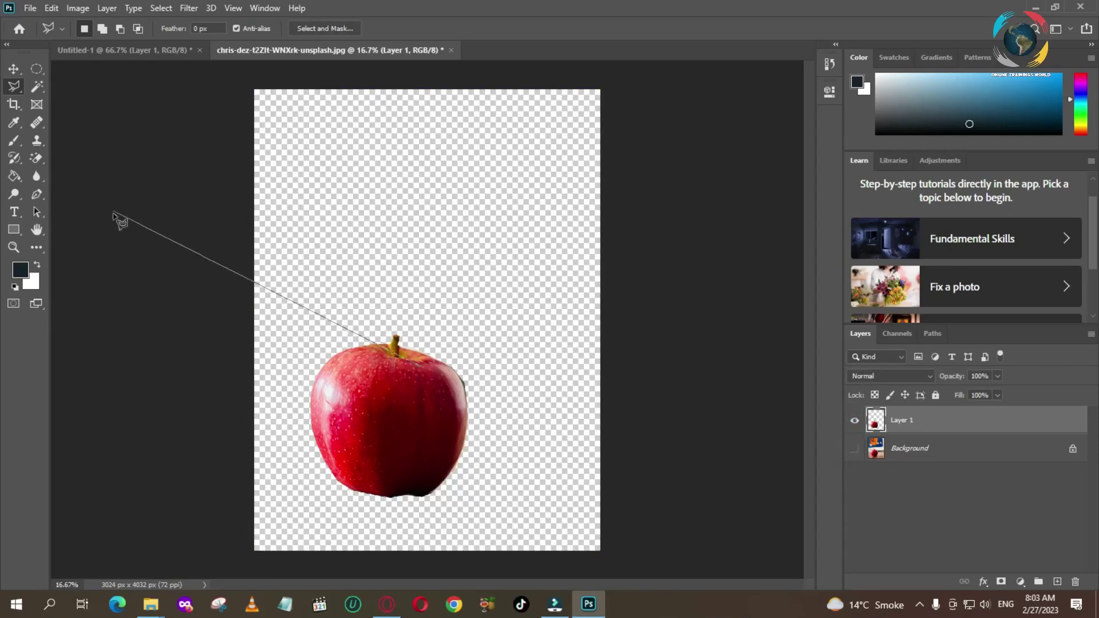
pyautogui.click(14, 69)
pyautogui.moveTo(380, 385); pyautogui.dragTo(419, 270)
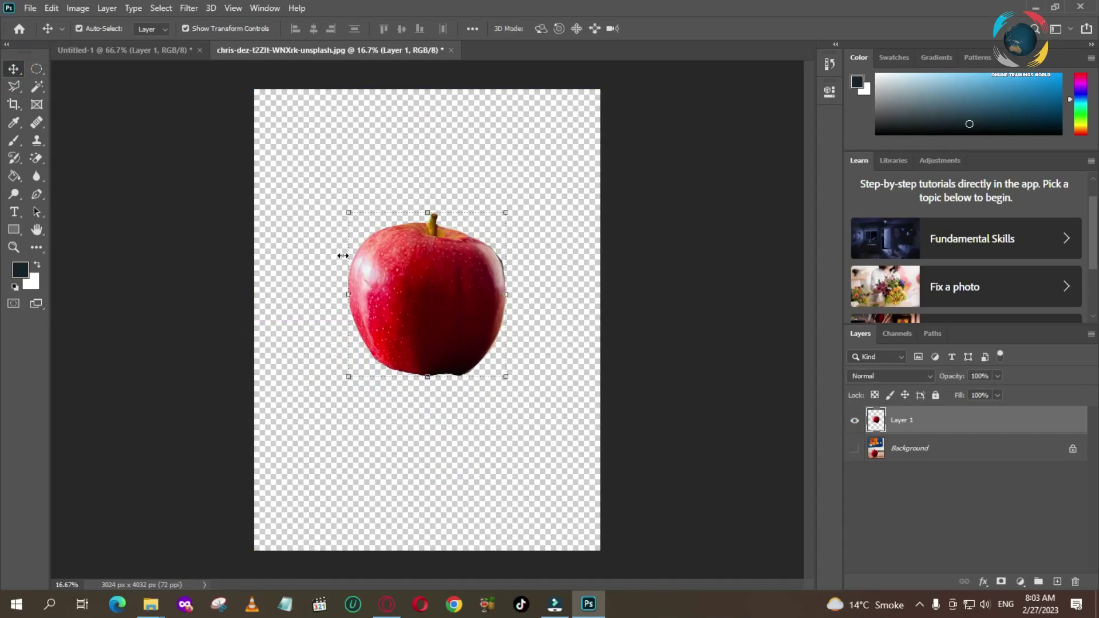
# Zoom to 200% on the apple cut-out's right edge to inspect it, then zoom back out
pyautogui.click(16, 89)
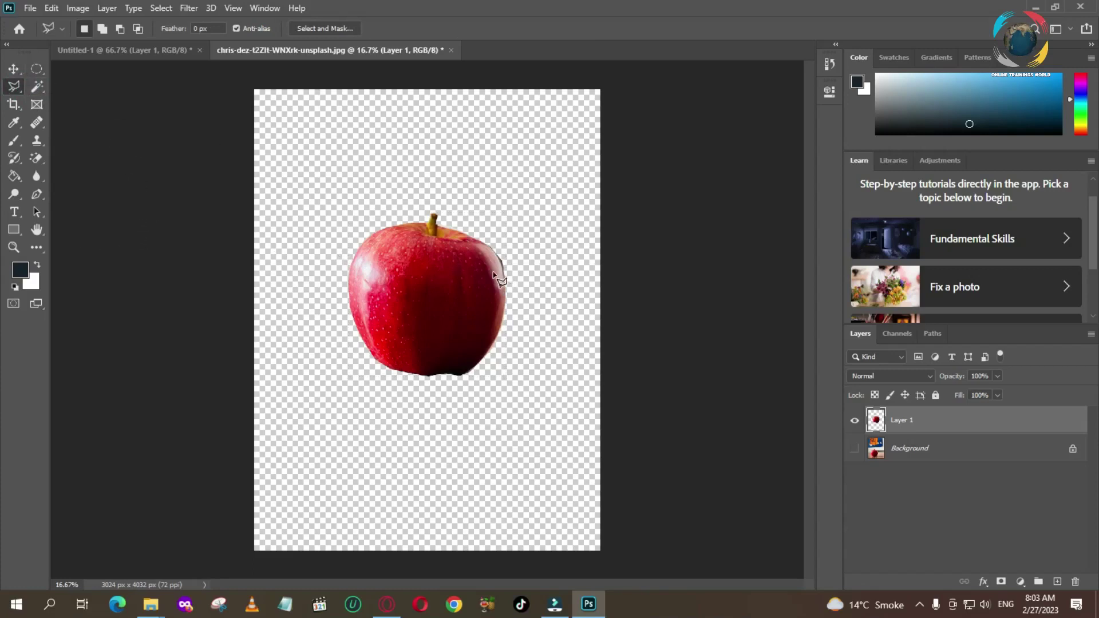
pyautogui.press('z')
pyautogui.click(504, 252)
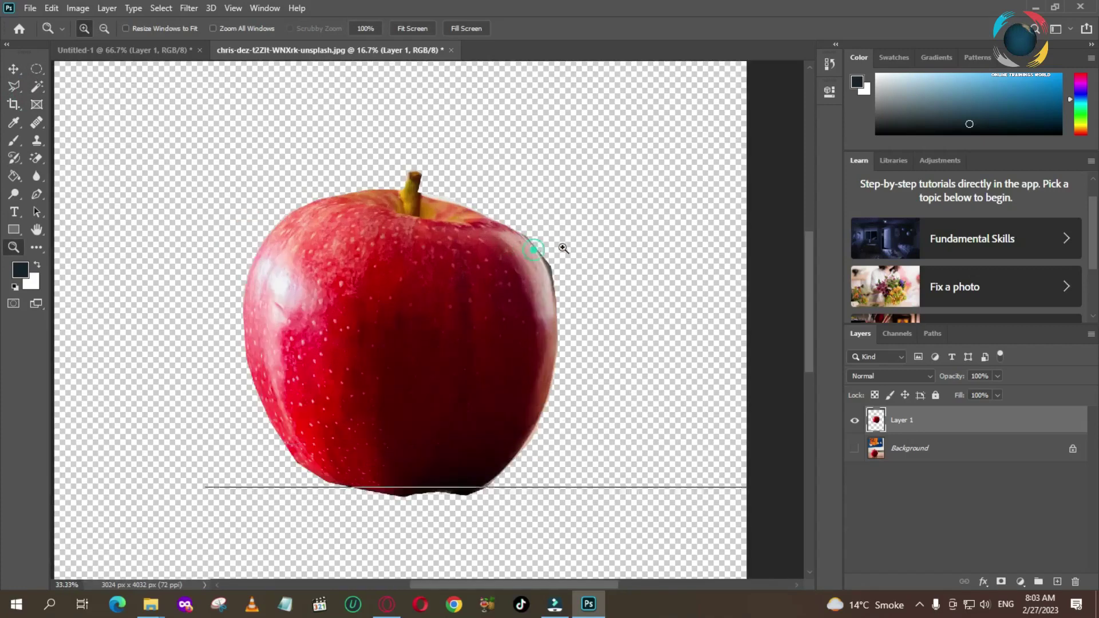
pyautogui.click(564, 247)
pyautogui.click(571, 246)
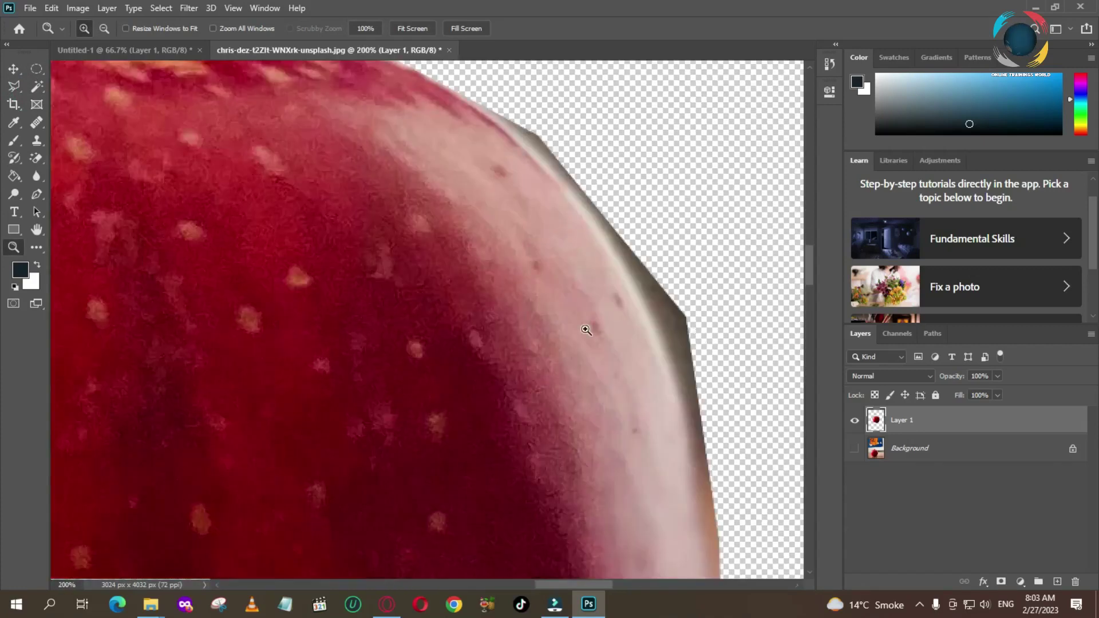
pyautogui.moveTo(555, 256); pyautogui.dragTo(557, 253)
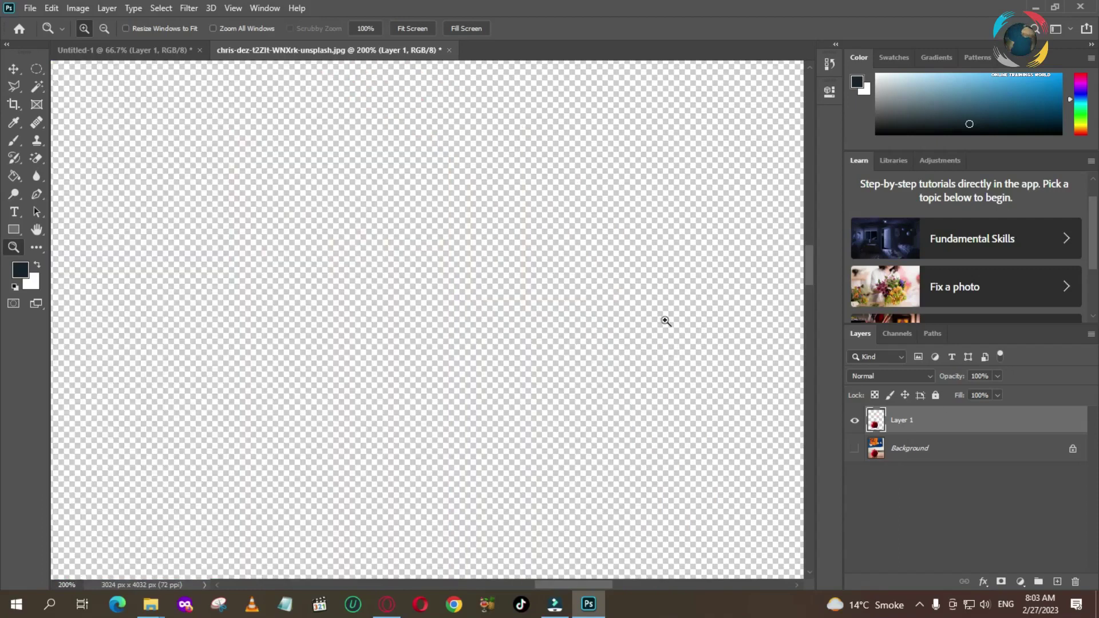
pyautogui.scroll(-7, 510, 262)
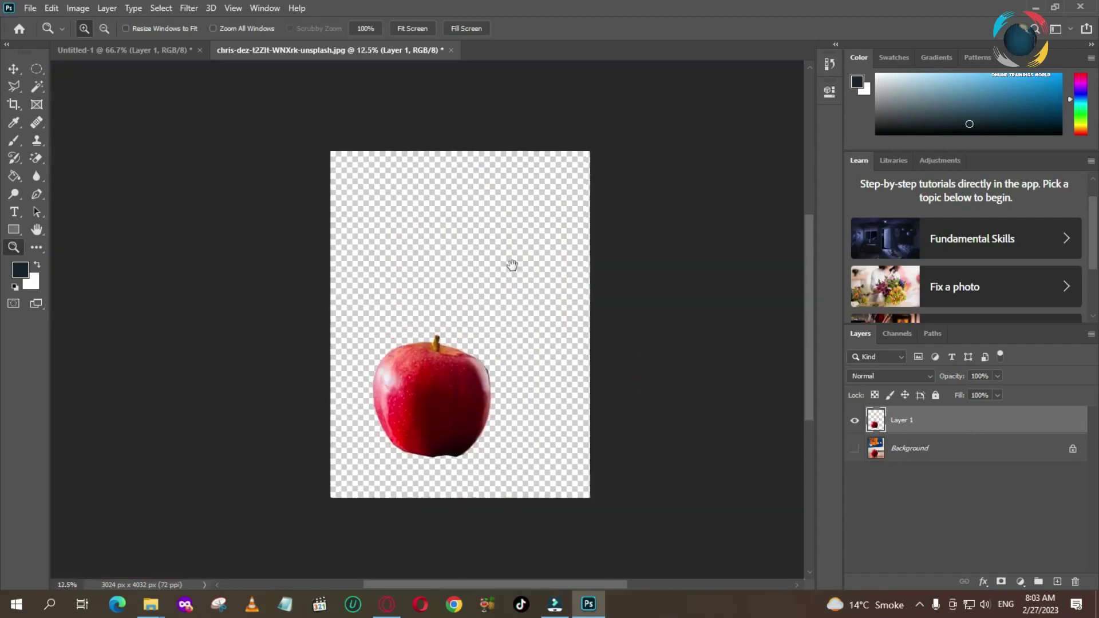
# Make the Background layer visible and selected again, then choose the Magnetic Lasso Tool
pyautogui.rightClick(905, 452)
pyautogui.click(853, 447)
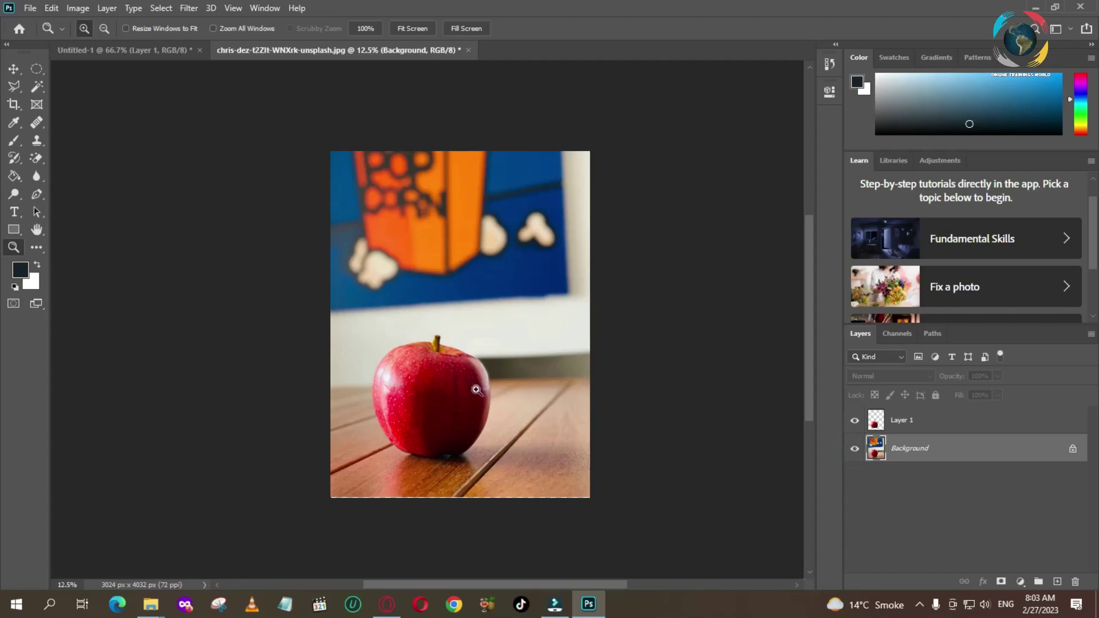
pyautogui.click(12, 86)
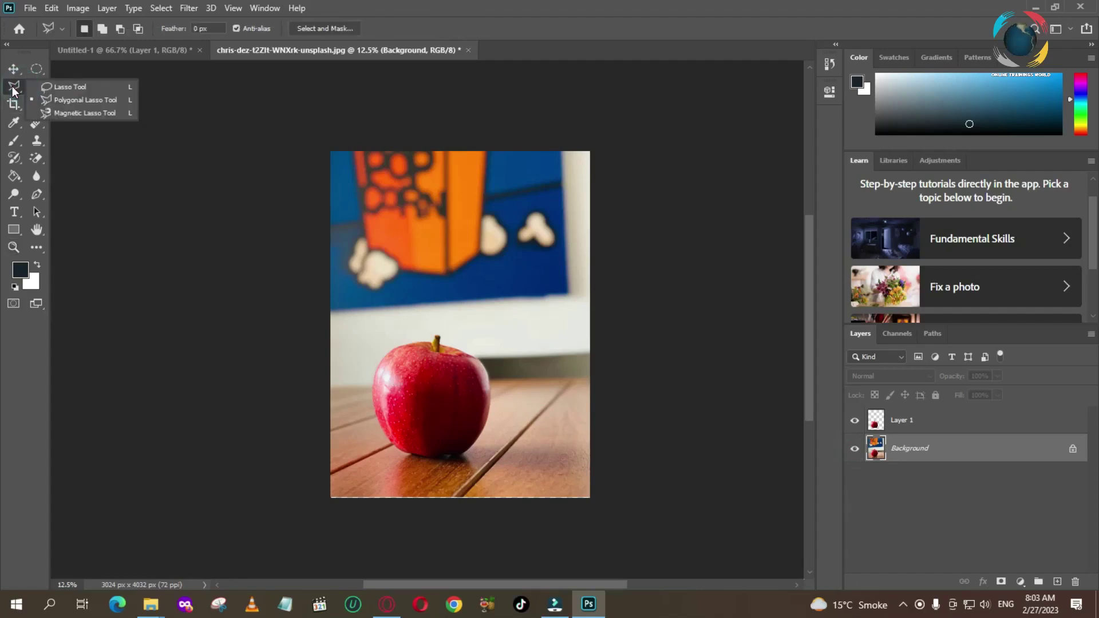
pyautogui.click(70, 114)
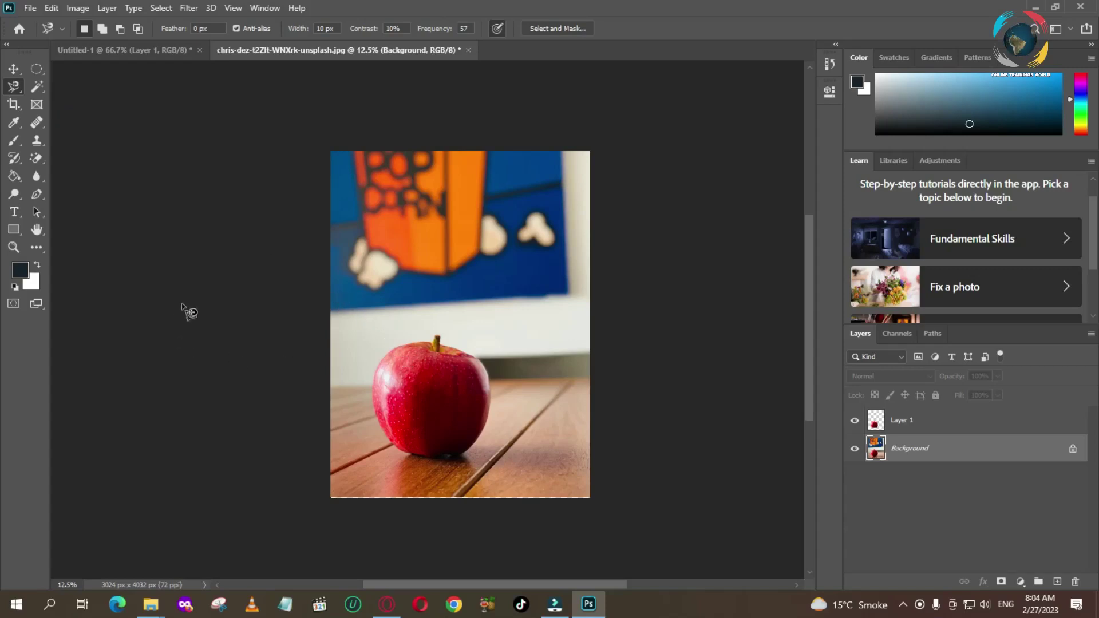
# Zoom the apple photo to 25% in full-screen view and pan it into place
pyautogui.press('z')
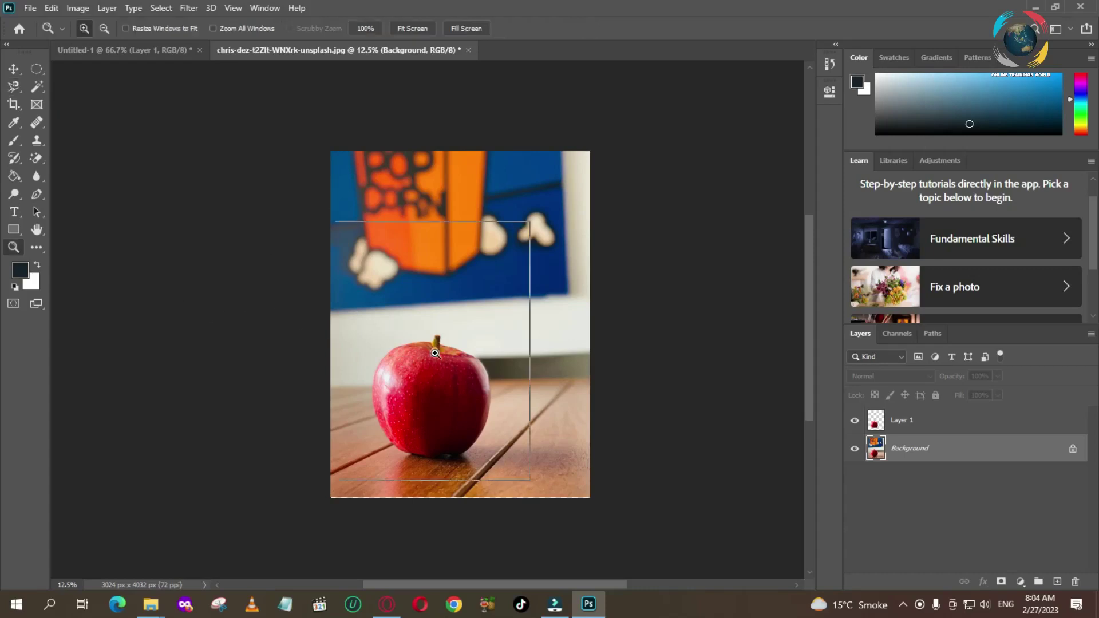
pyautogui.click(424, 355)
pyautogui.click(390, 397)
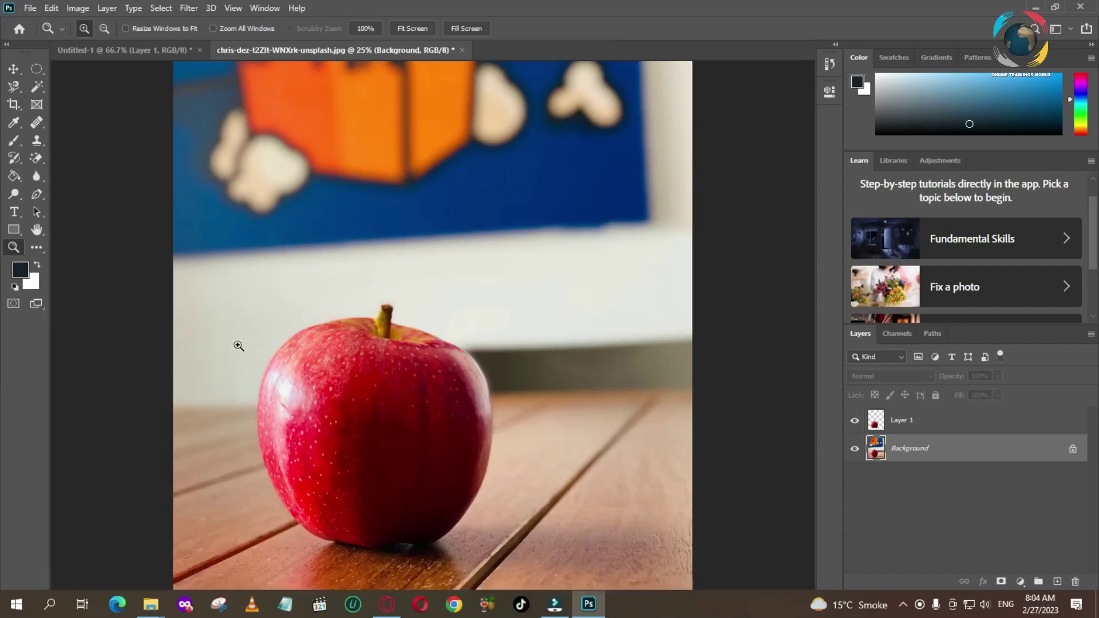
pyautogui.press('f')
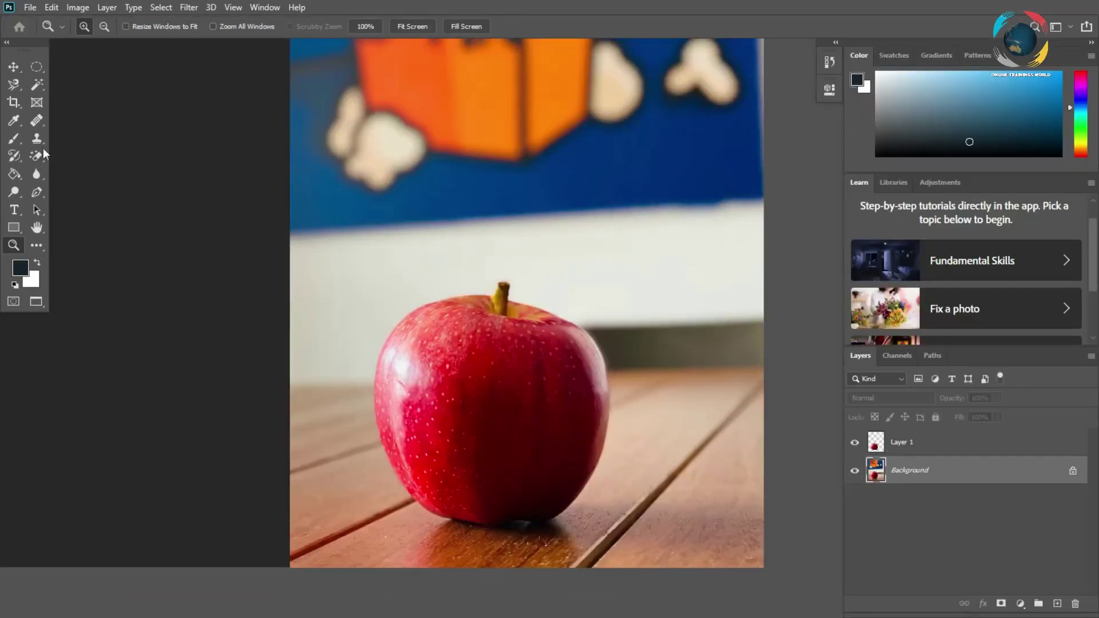
pyautogui.moveTo(571, 312); pyautogui.dragTo(386, 321)
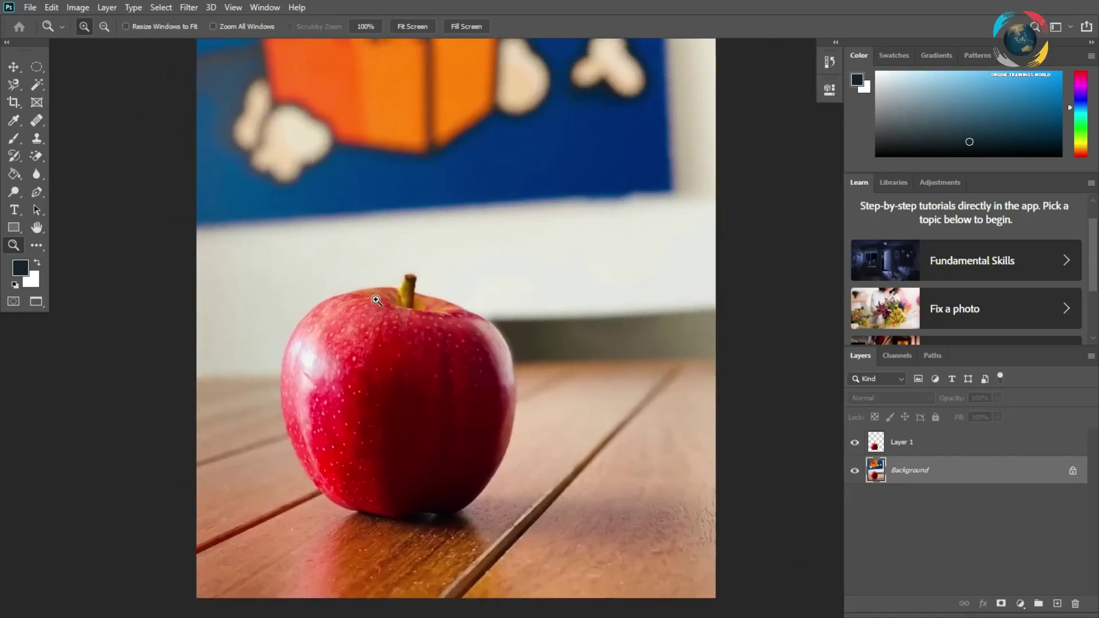
# Hide the Background to check the Layer 1 cut-out, then show it again
pyautogui.hotkey('ctrl', ',')
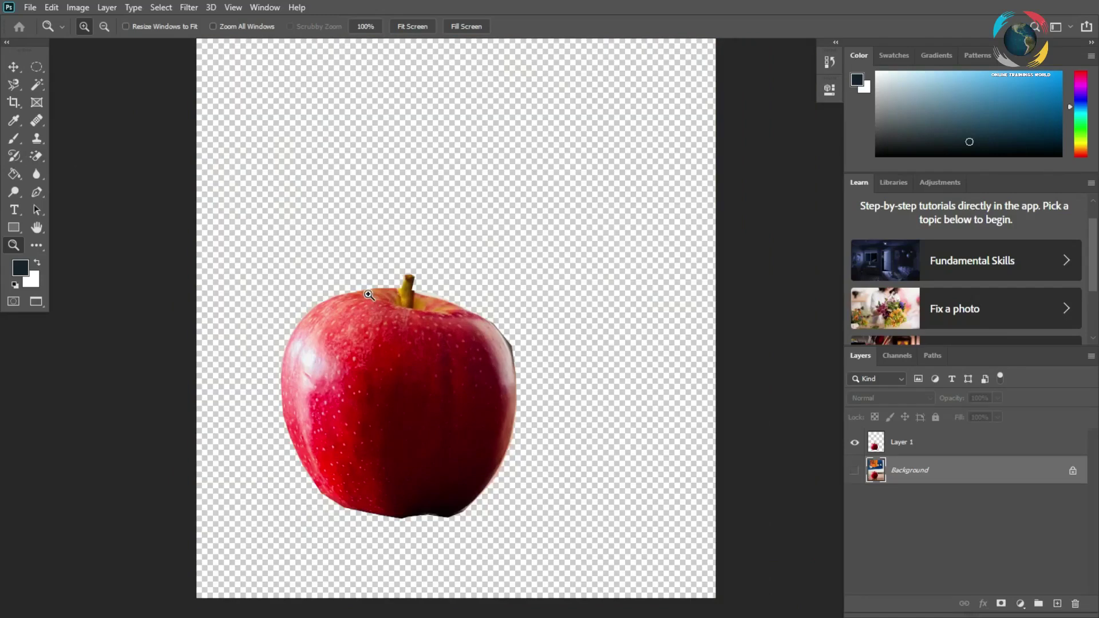
pyautogui.press('f')
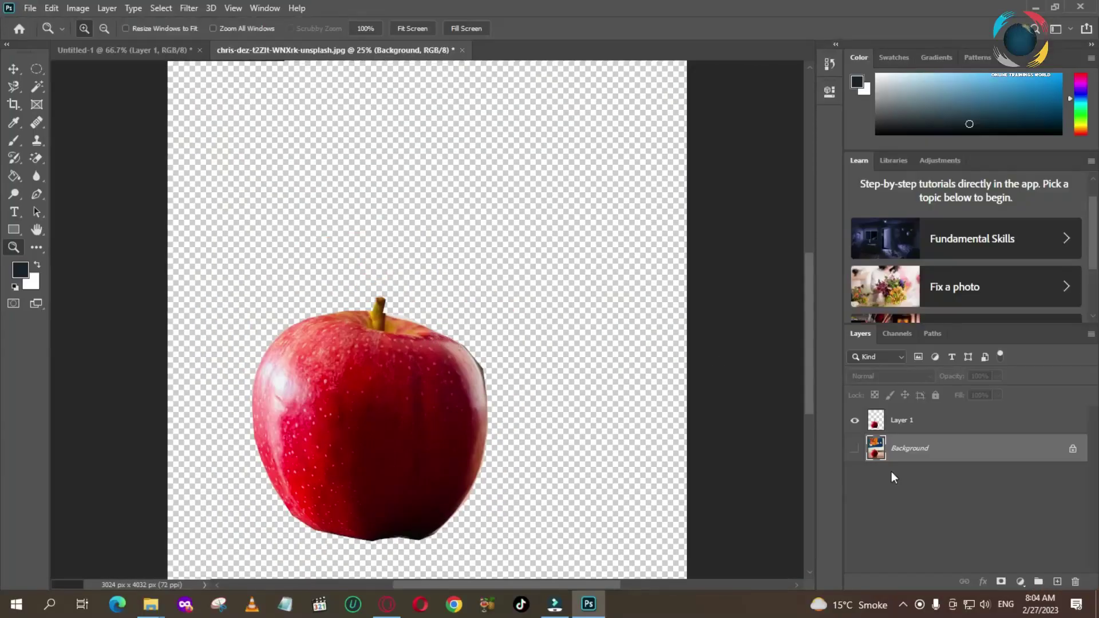
pyautogui.click(854, 450)
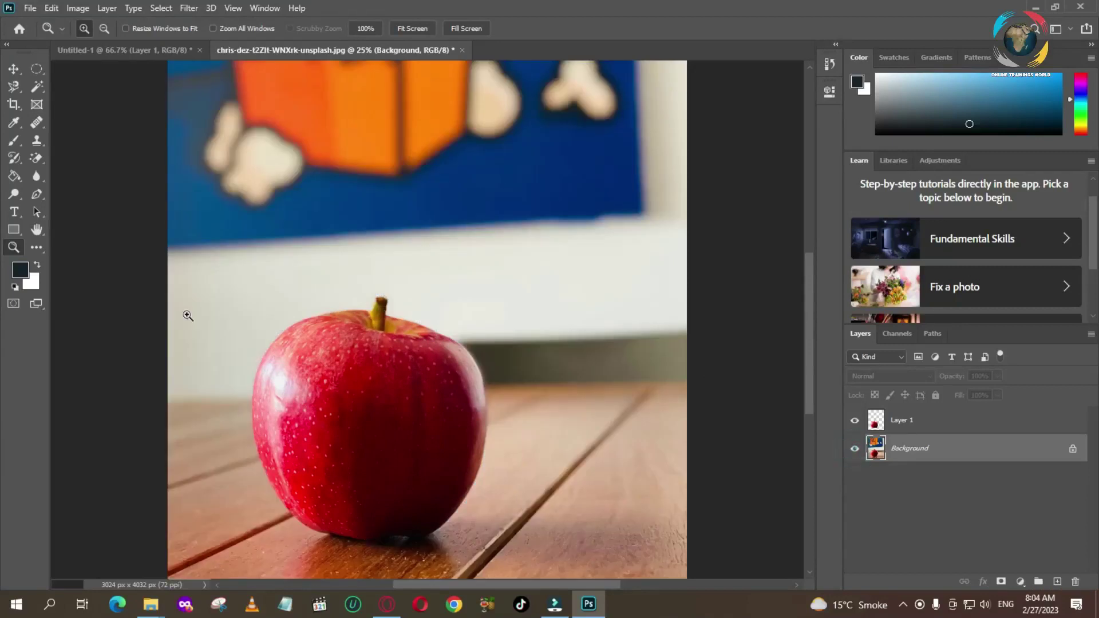
pyautogui.click(14, 88)
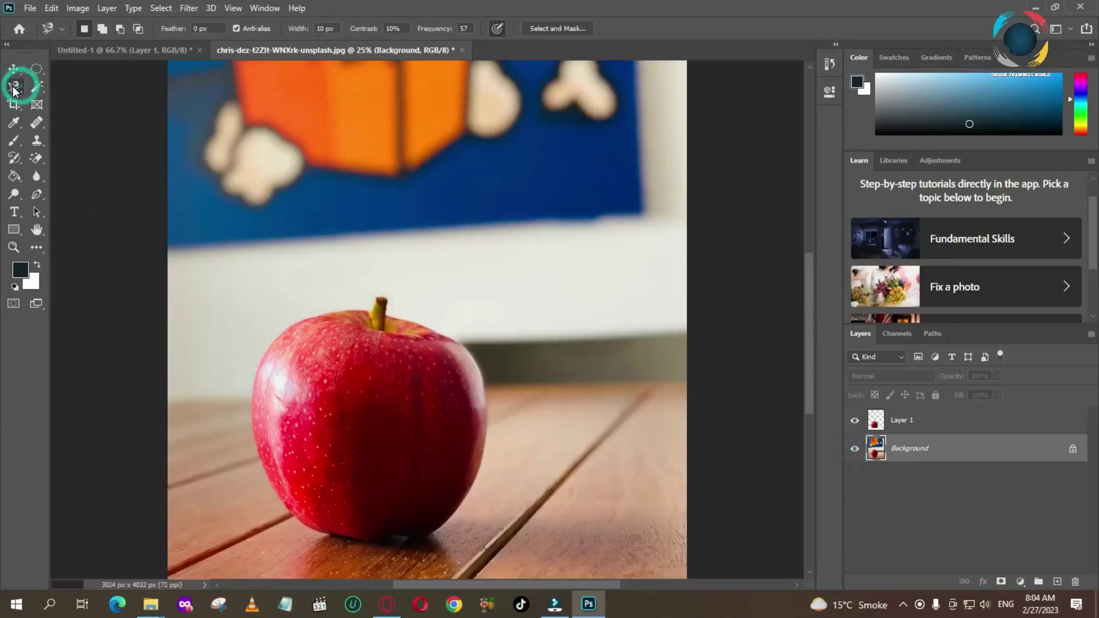
pyautogui.click(366, 312)
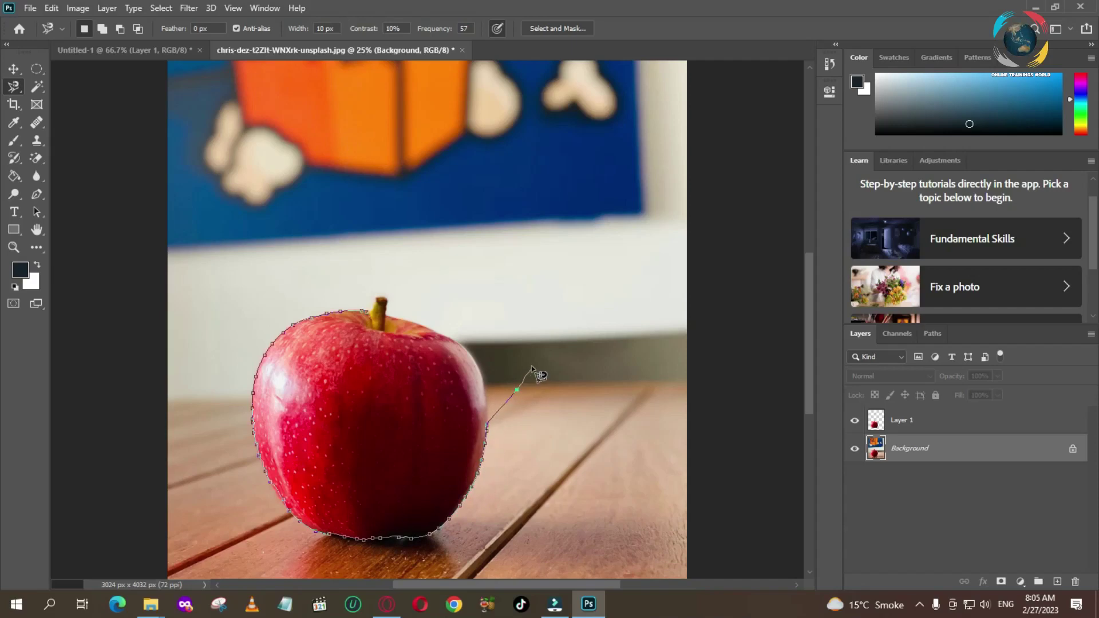
pyautogui.press('BackSpace')
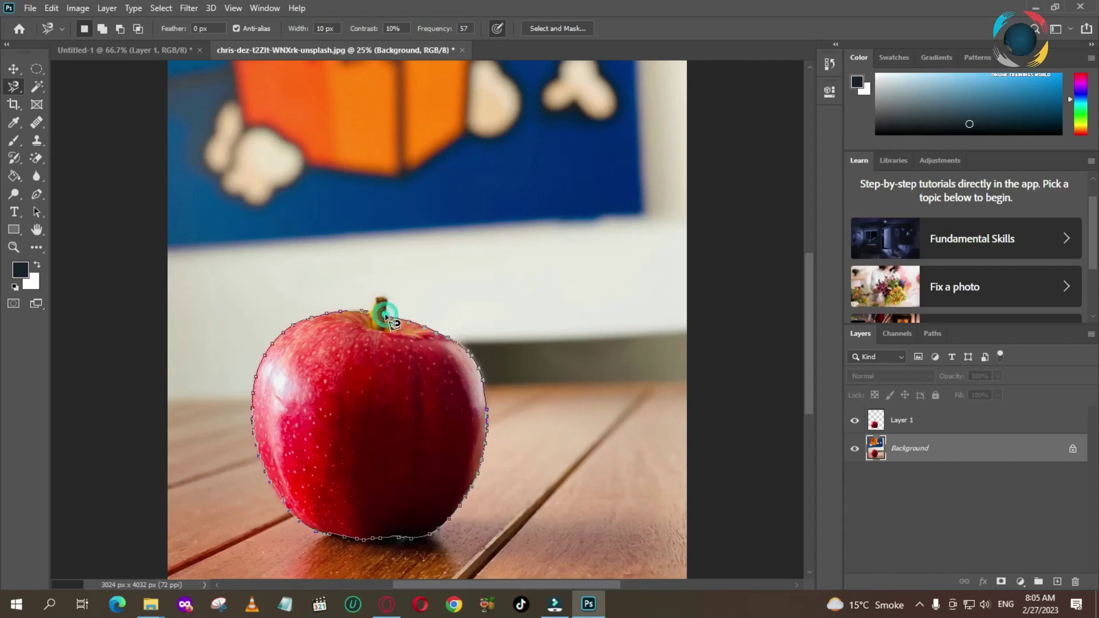
pyautogui.click(385, 300)
pyautogui.click(378, 299)
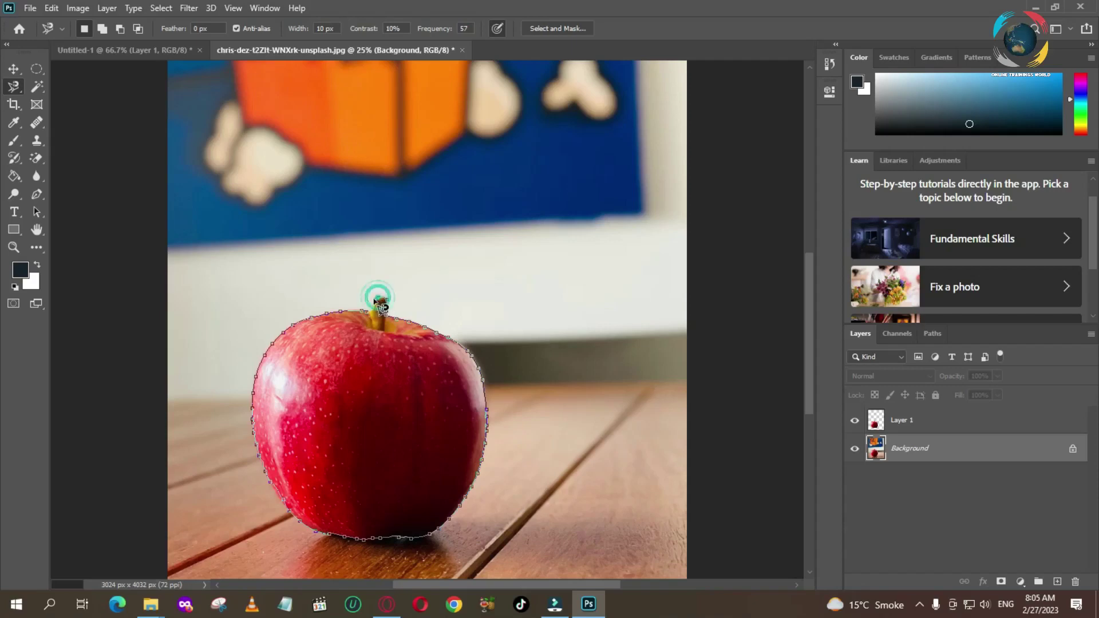
pyautogui.click(376, 298)
pyautogui.click(377, 317)
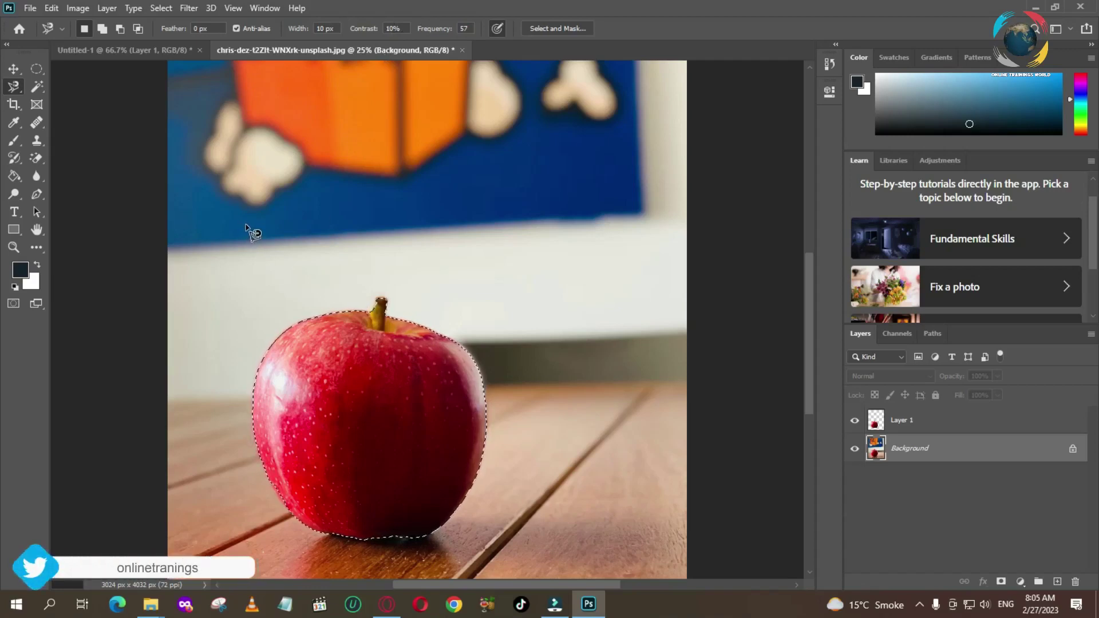
pyautogui.rightClick(353, 326)
pyautogui.click(400, 335)
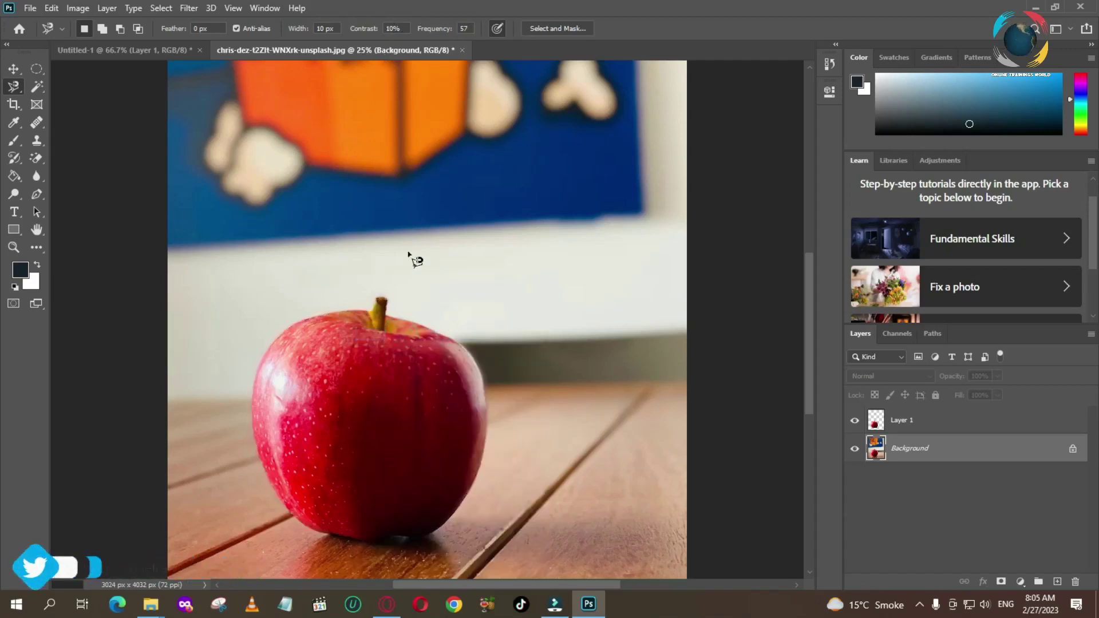
# Test the magnetic lasso at about 6% contrast on the apple, cancel, then set contrast to 74%
pyautogui.click(376, 29)
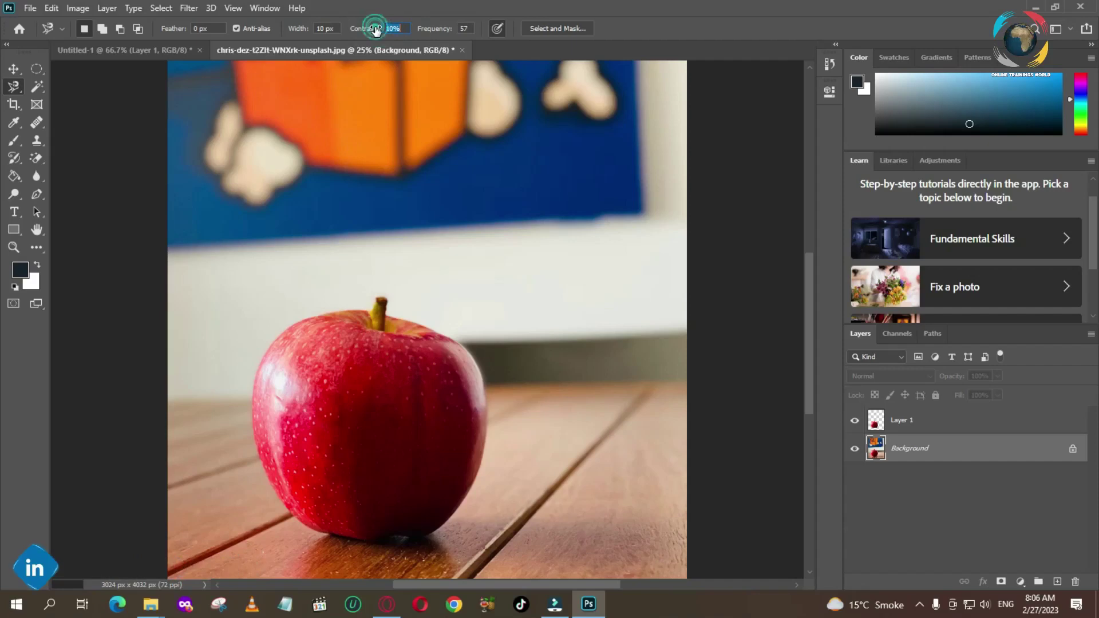
pyautogui.moveTo(376, 30); pyautogui.dragTo(369, 35)
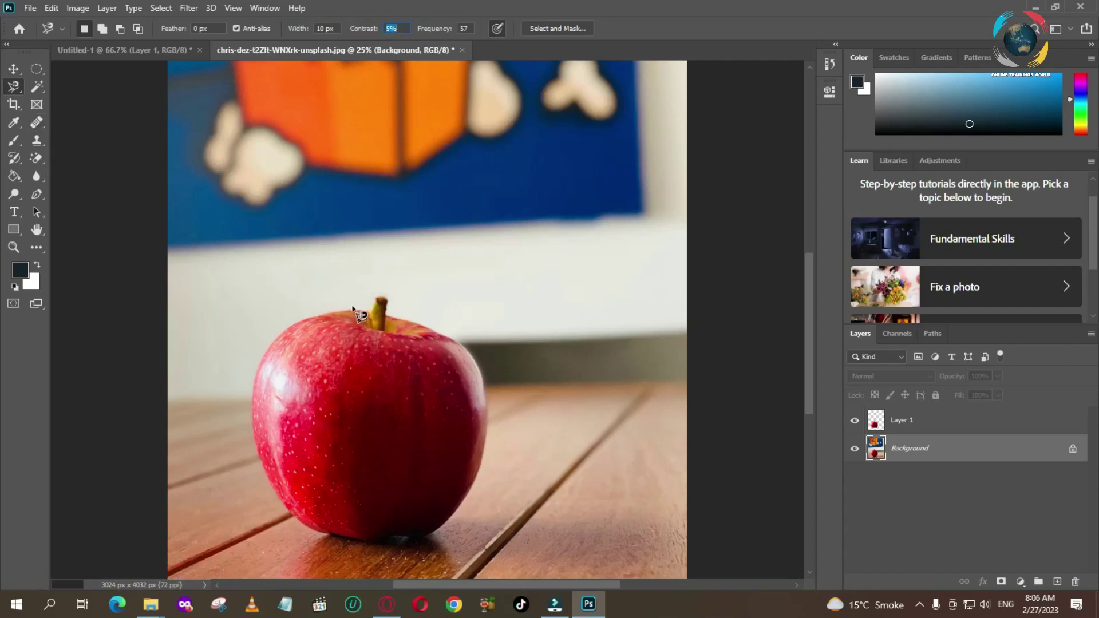
pyautogui.click(318, 315)
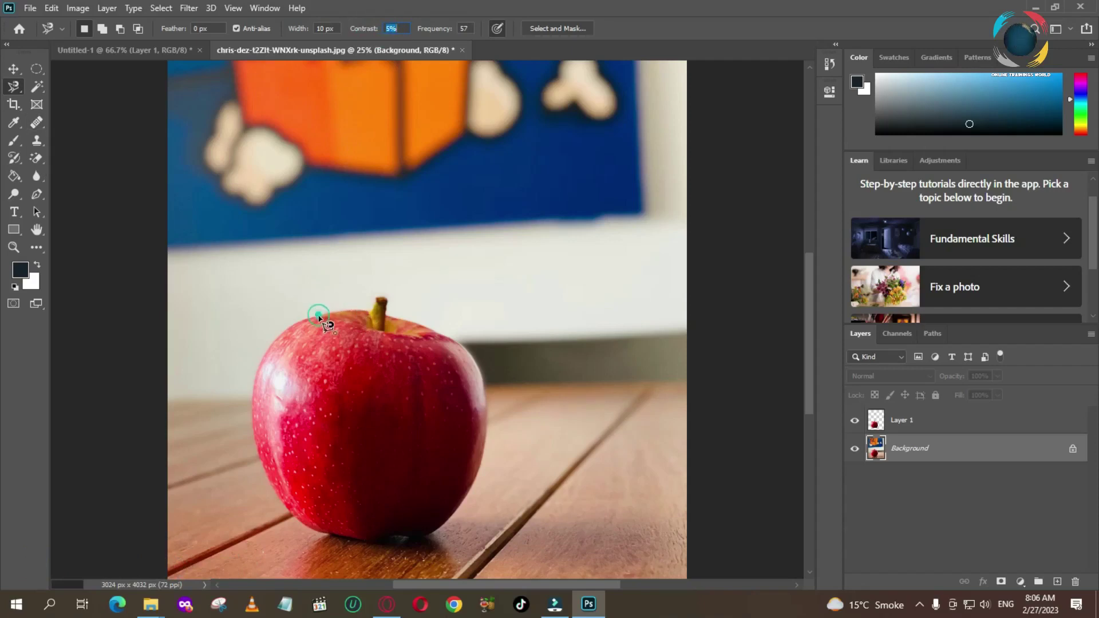
pyautogui.click(374, 299)
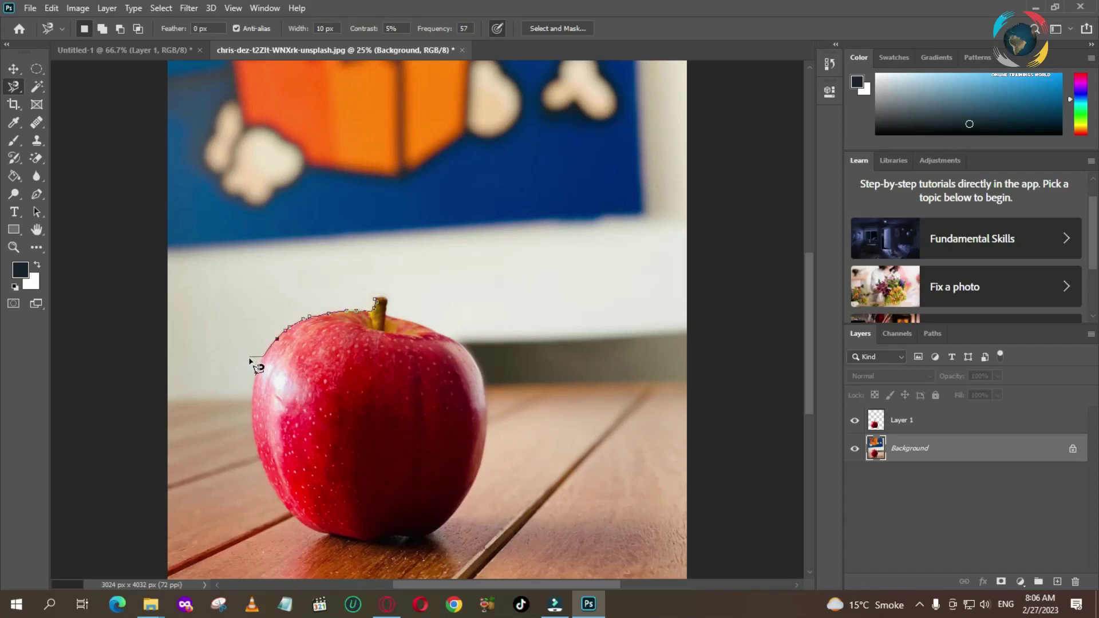
pyautogui.press('Escape')
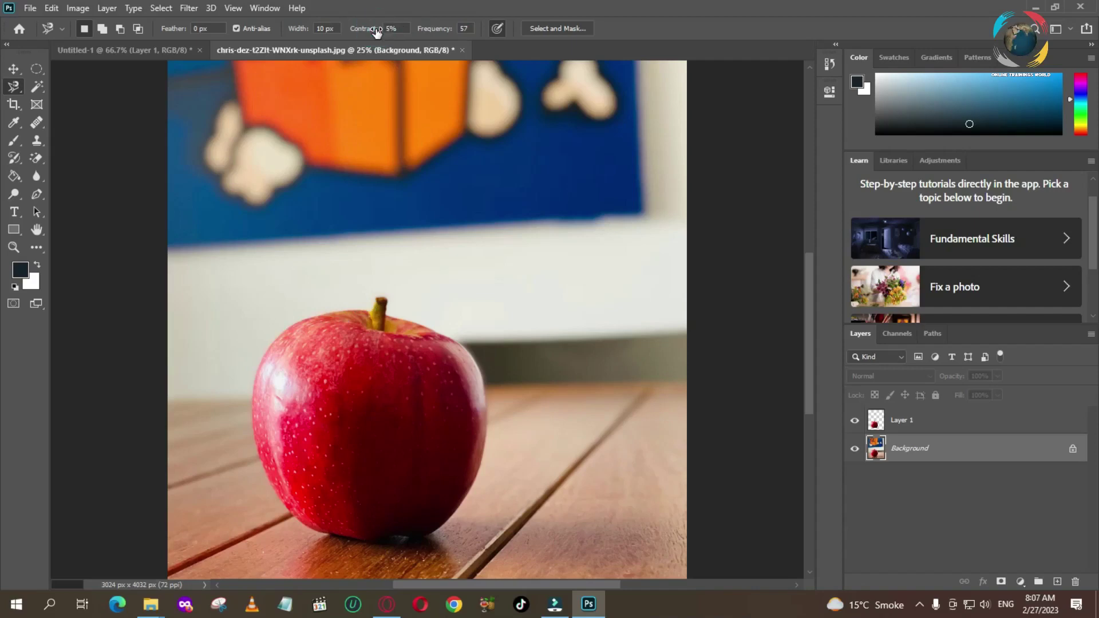
pyautogui.moveTo(376, 32)
pyautogui.mouseDown()
pyautogui.moveTo(363, 33)
pyautogui.moveTo(413, 35)
pyautogui.mouseUp()
# With the freehand Lasso Tool, trace the apple's top, left side, bottom and right side until closed
pyautogui.rightClick(16, 88)
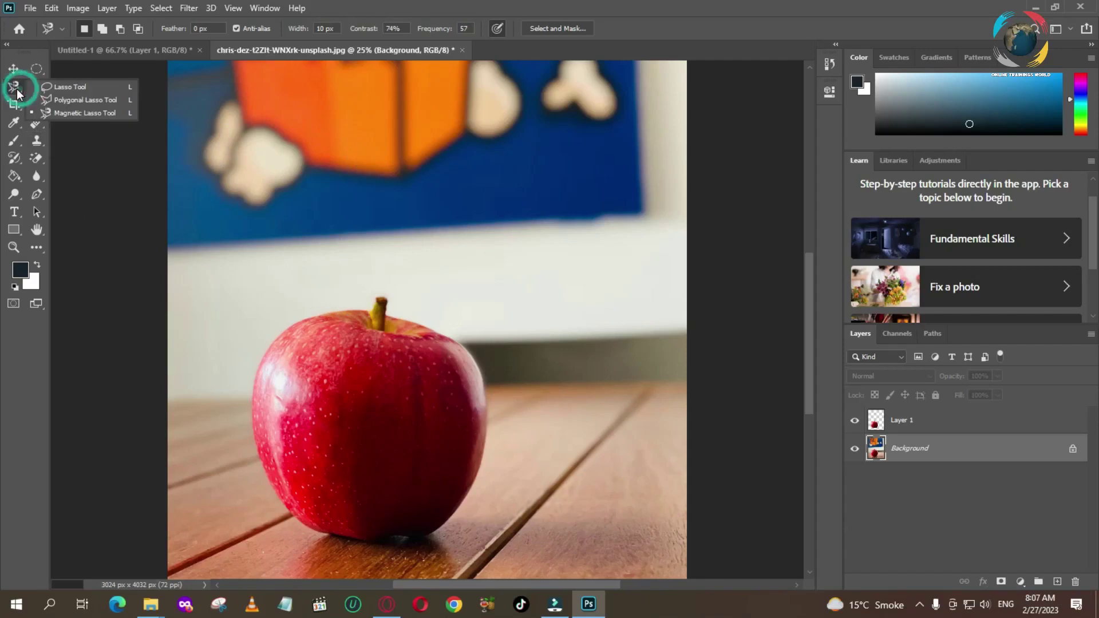
pyautogui.click(74, 88)
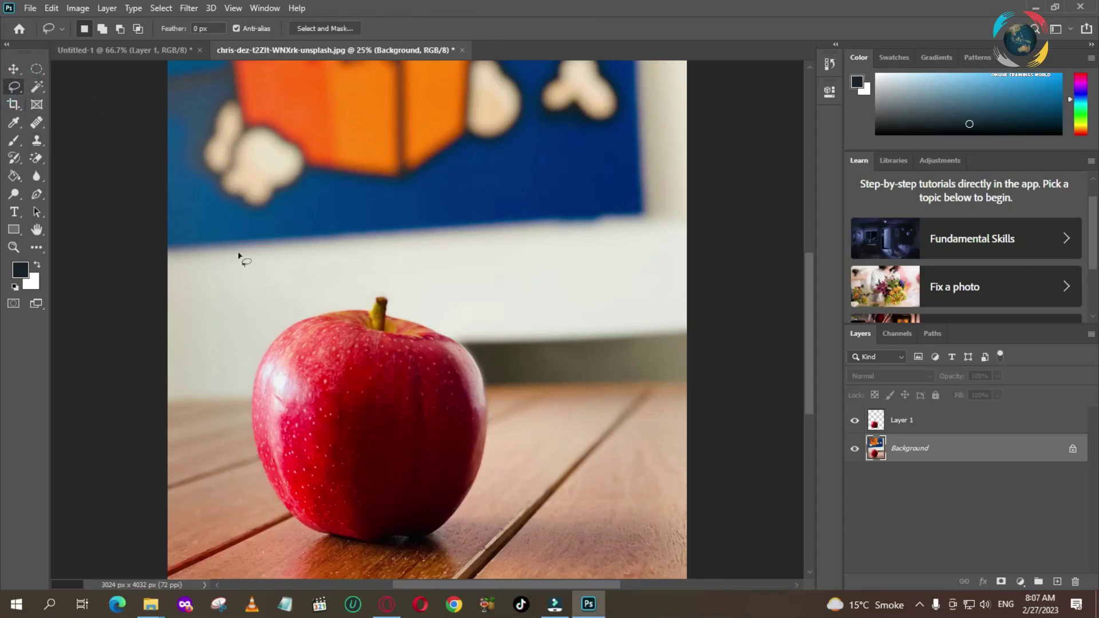
pyautogui.click(355, 309)
pyautogui.moveTo(344, 313); pyautogui.dragTo(328, 315)
pyautogui.moveTo(258, 375); pyautogui.dragTo(254, 393)
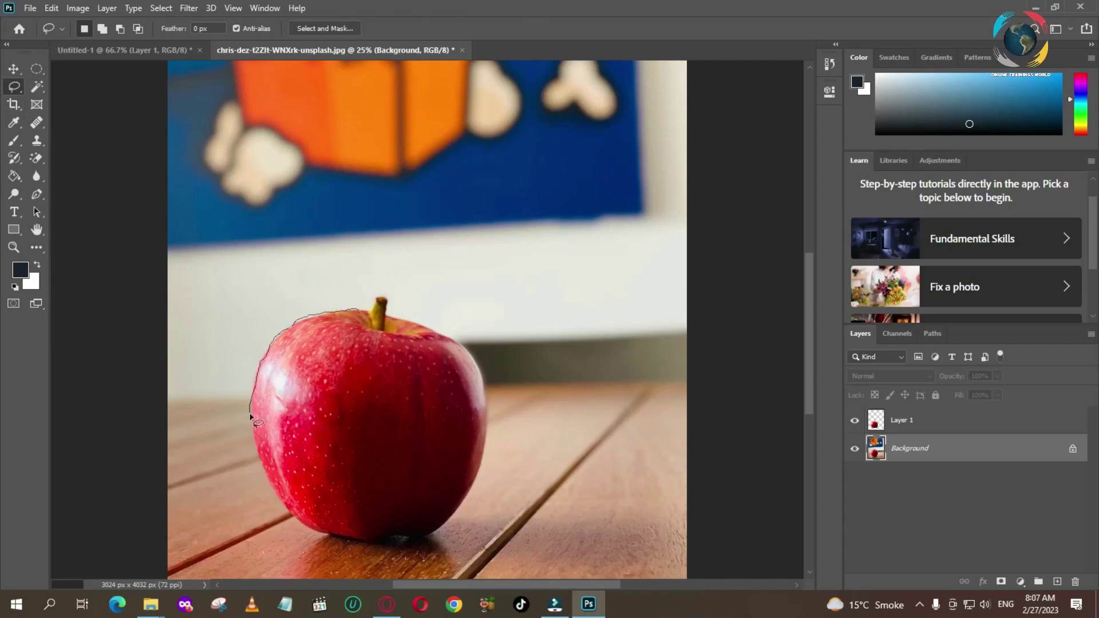
pyautogui.moveTo(257, 458); pyautogui.dragTo(265, 488)
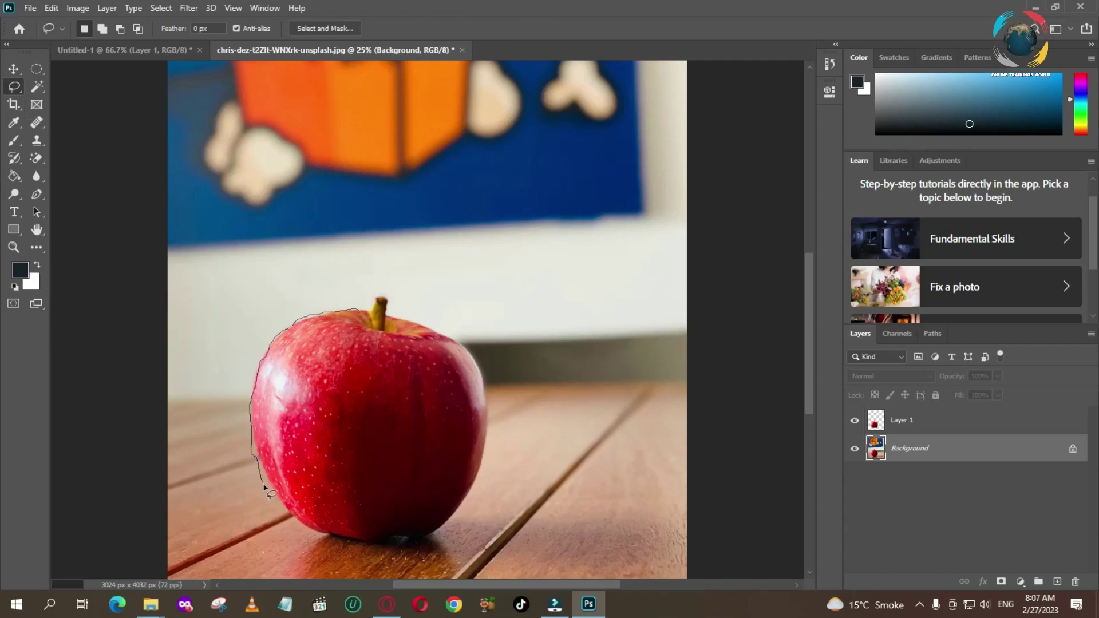
pyautogui.moveTo(309, 532)
pyautogui.mouseDown()
pyautogui.moveTo(421, 544)
pyautogui.moveTo(455, 525)
pyautogui.mouseUp()
pyautogui.moveTo(480, 469)
pyautogui.mouseDown()
pyautogui.moveTo(480, 378)
pyautogui.moveTo(375, 312)
pyautogui.mouseUp()
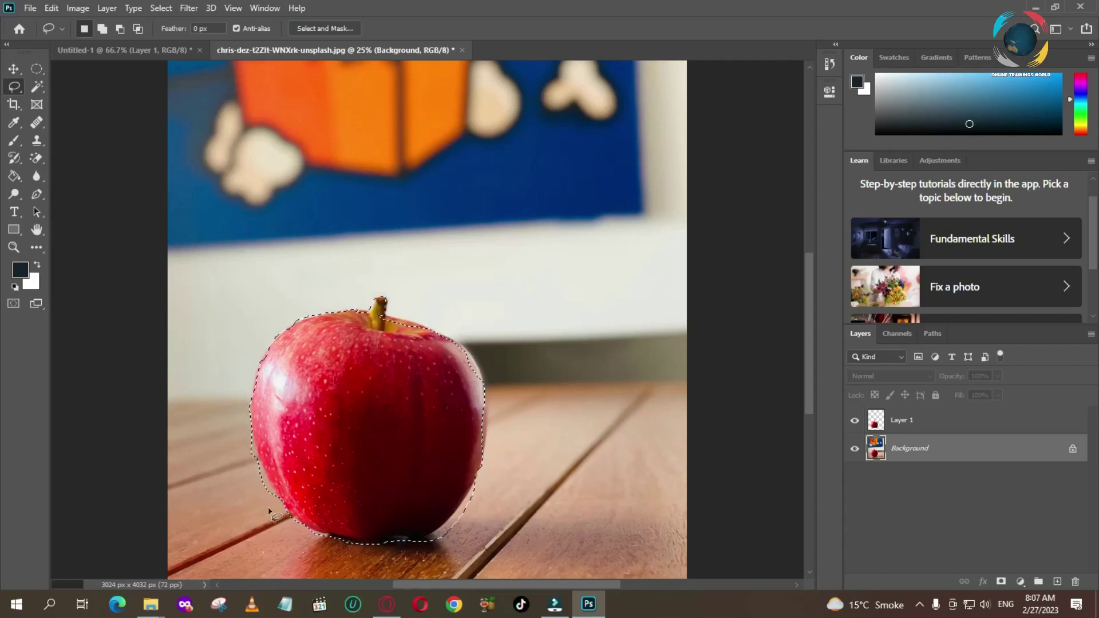
pyautogui.click(18, 89)
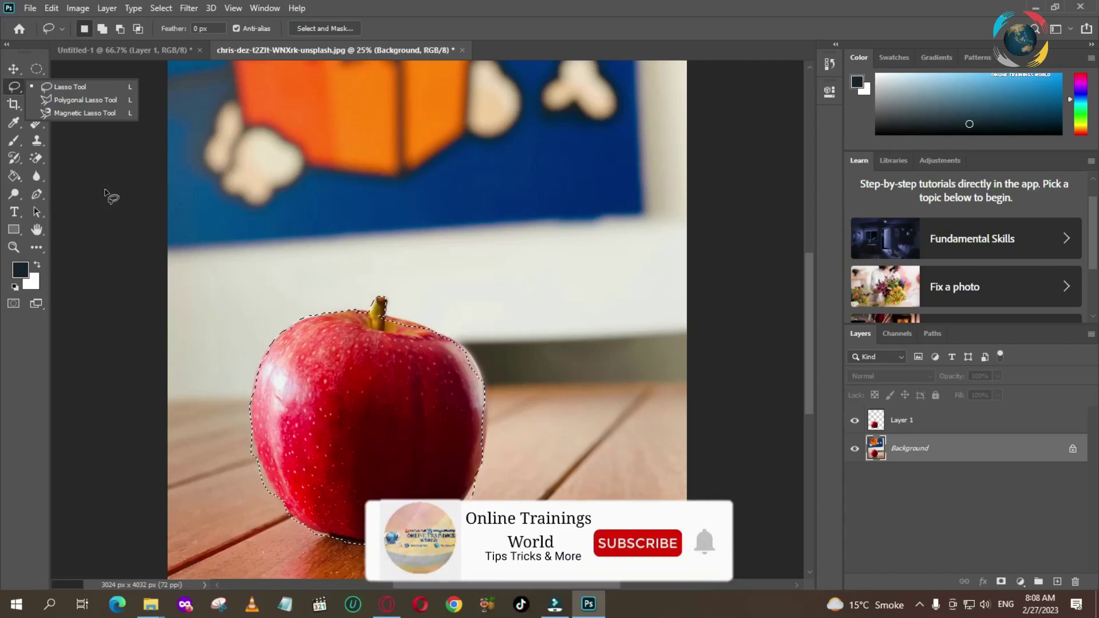
# Deselect the apple, switch to the Polygonal Lasso Tool, and make Layer 1 active
pyautogui.rightClick(360, 347)
pyautogui.click(390, 109)
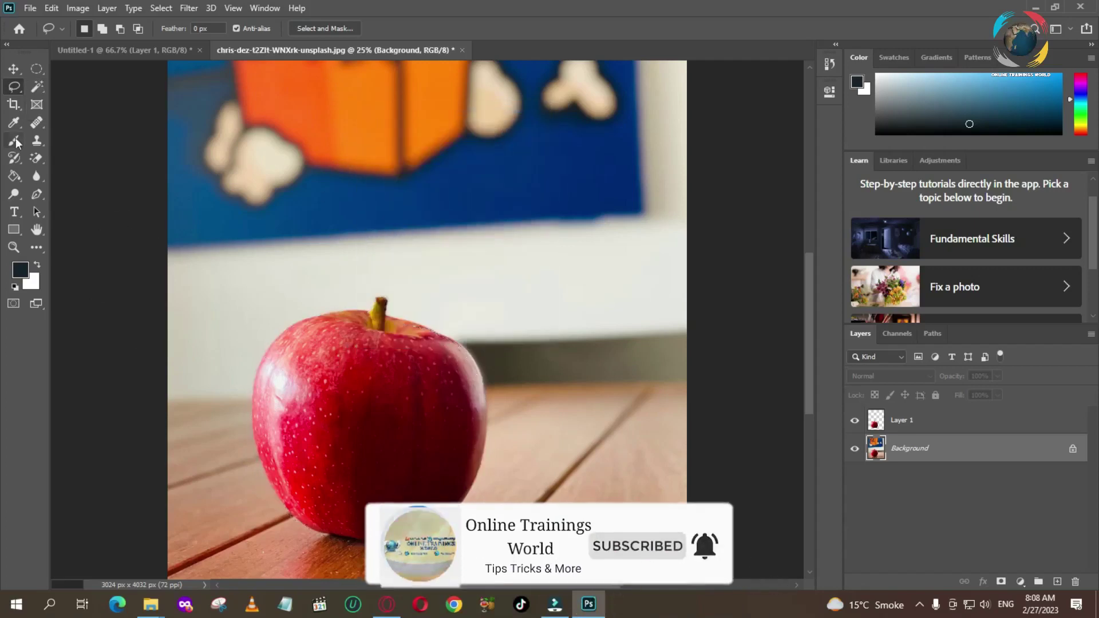
pyautogui.rightClick(20, 87)
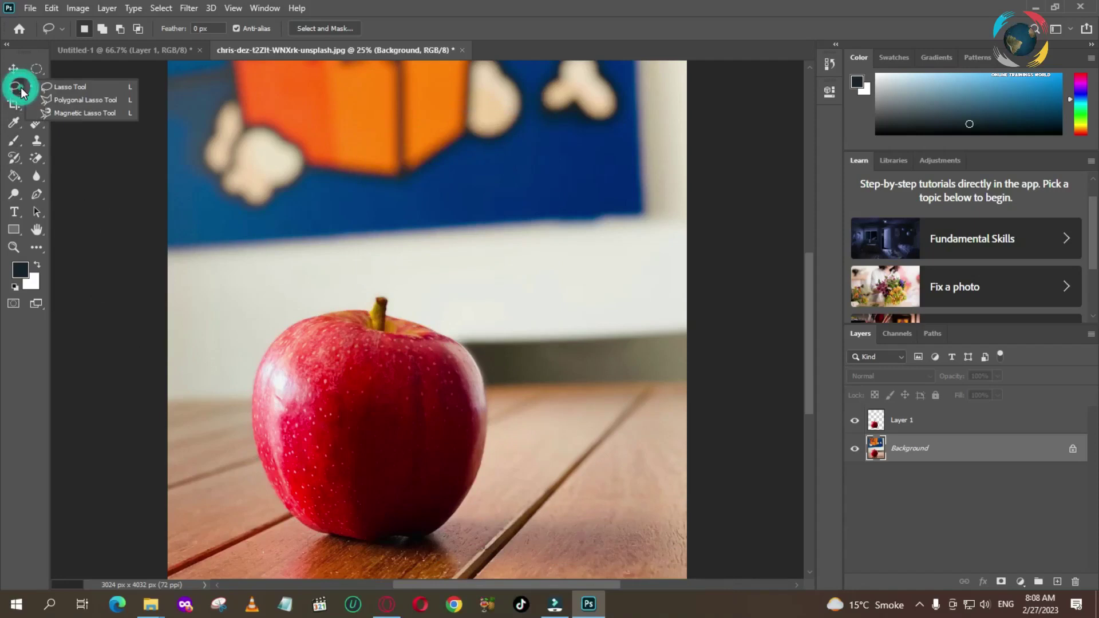
pyautogui.click(71, 100)
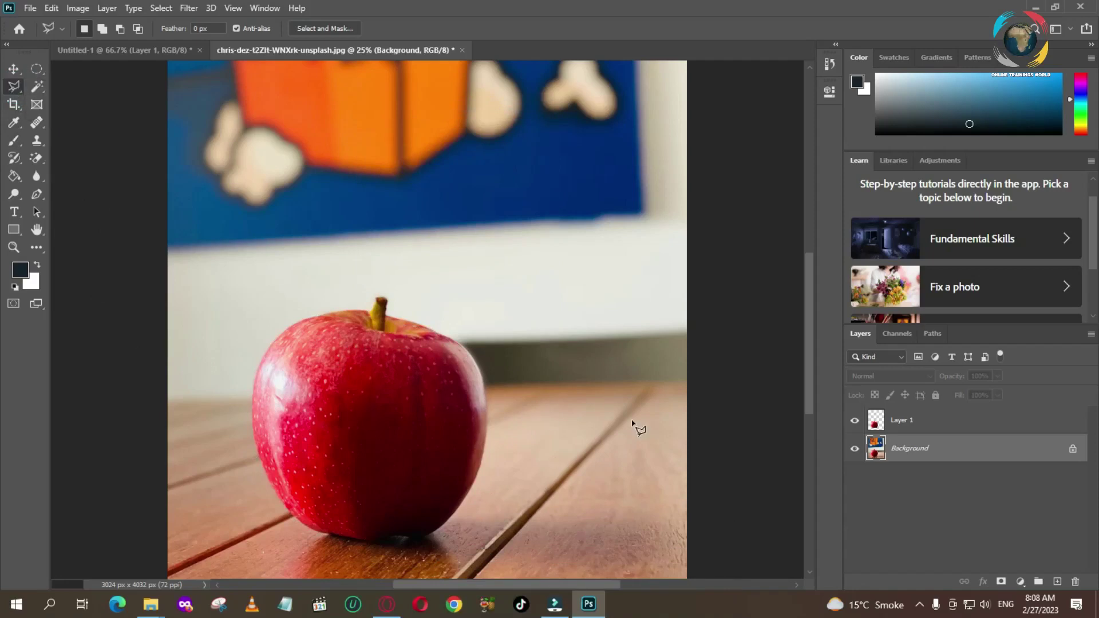
pyautogui.click(872, 422)
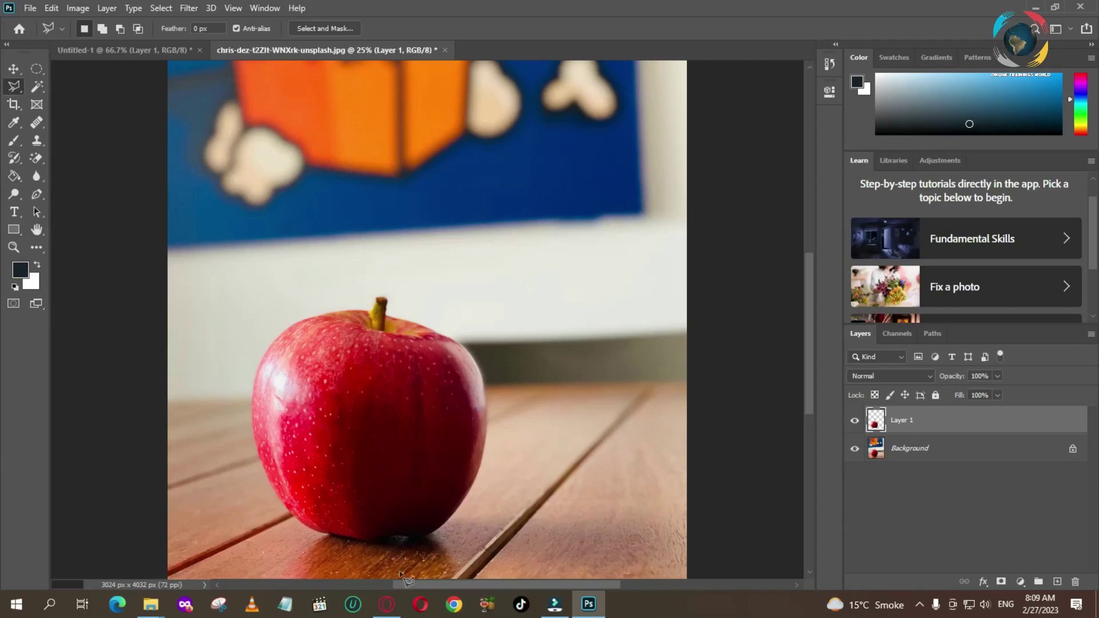
# Close the apple photo on Unsplash and search for 'building' photos
pyautogui.click(387, 603)
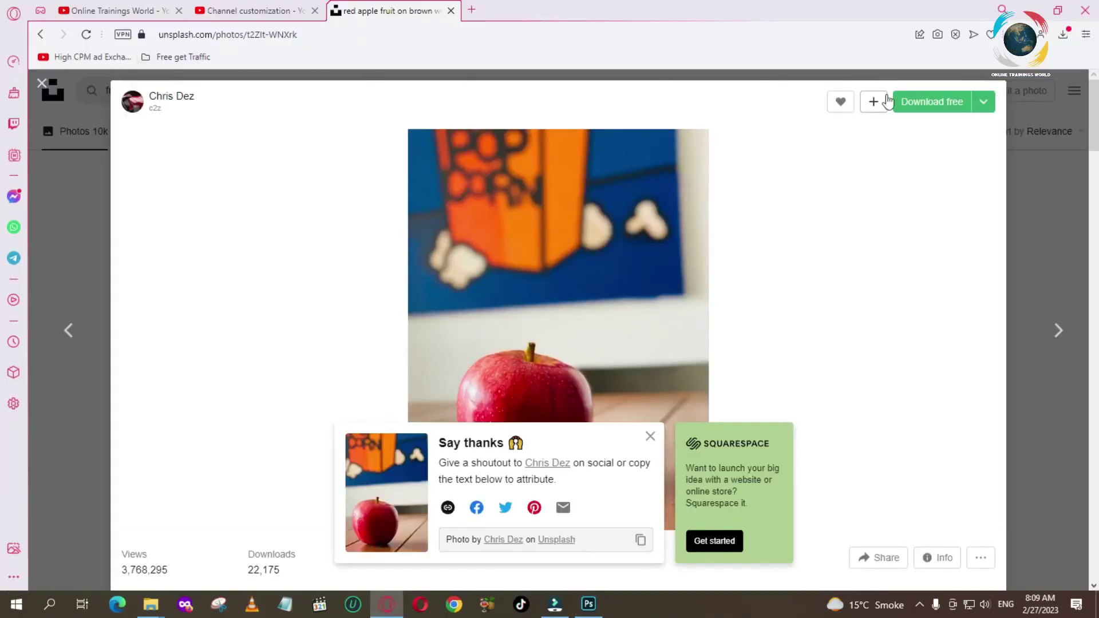
pyautogui.click(91, 132)
pyautogui.click(140, 94)
pyautogui.write('buildi')
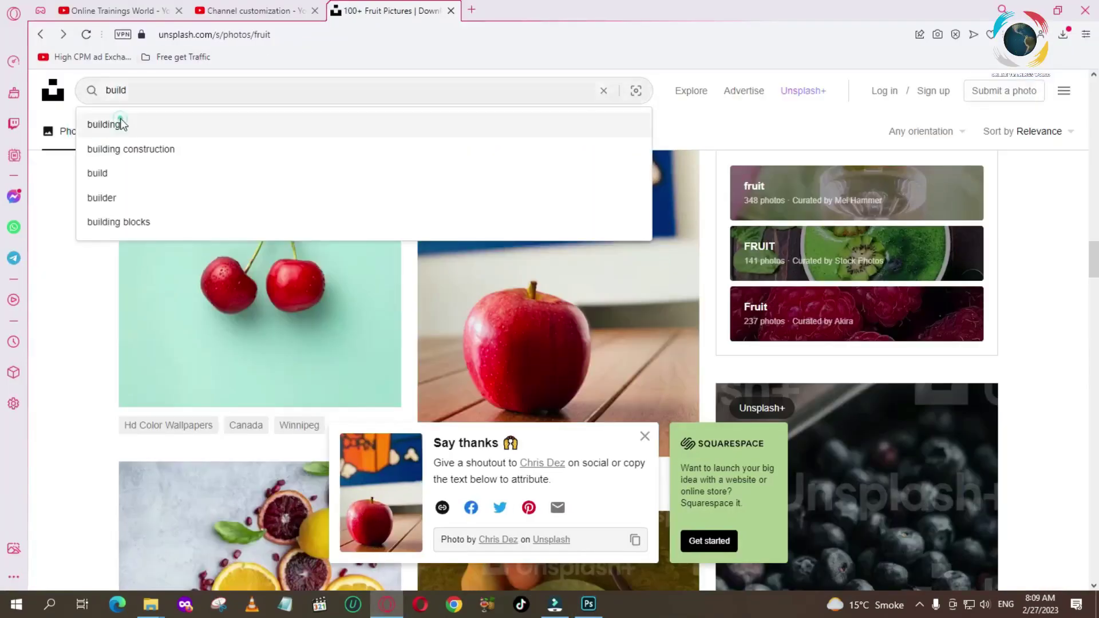
pyautogui.click(118, 123)
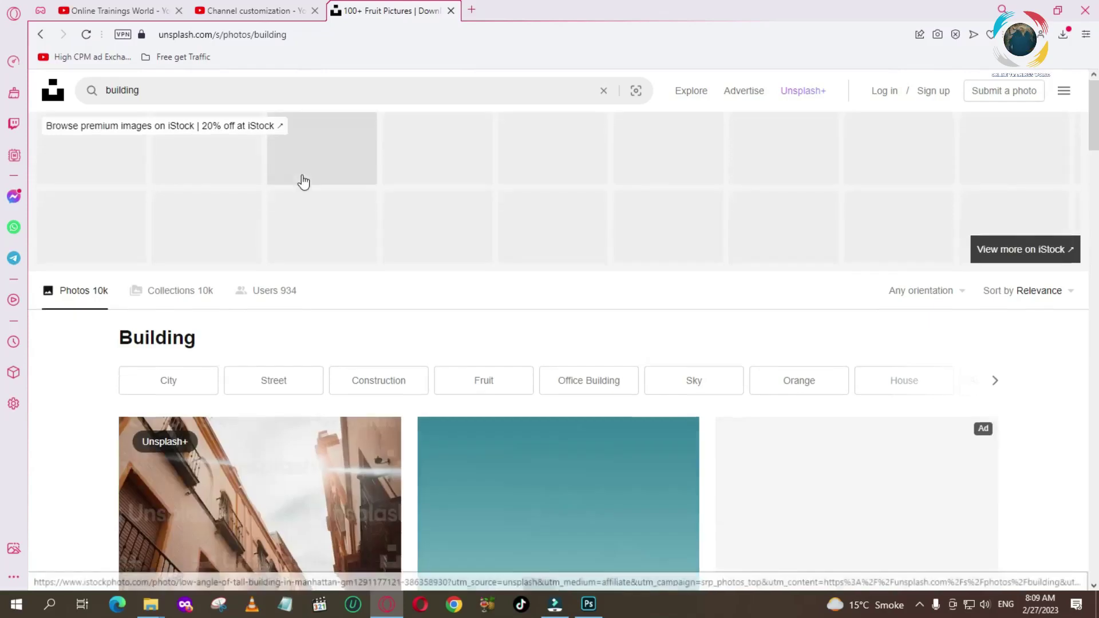
# Find the blue glass office building photo in the results and download it free
pyautogui.scroll(-3, 301, 181)
pyautogui.scroll(-3, 315, 194)
pyautogui.scroll(-5, 355, 229)
pyautogui.scroll(-2, 388, 250)
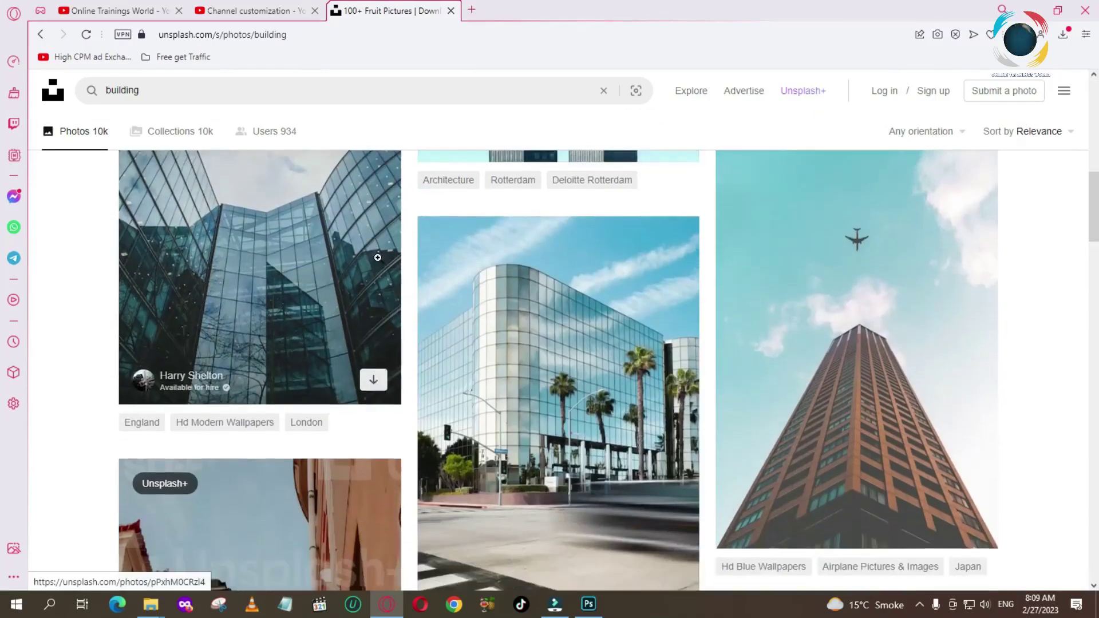
pyautogui.scroll(-1, 630, 321)
pyautogui.scroll(-5, 883, 385)
pyautogui.click(885, 384)
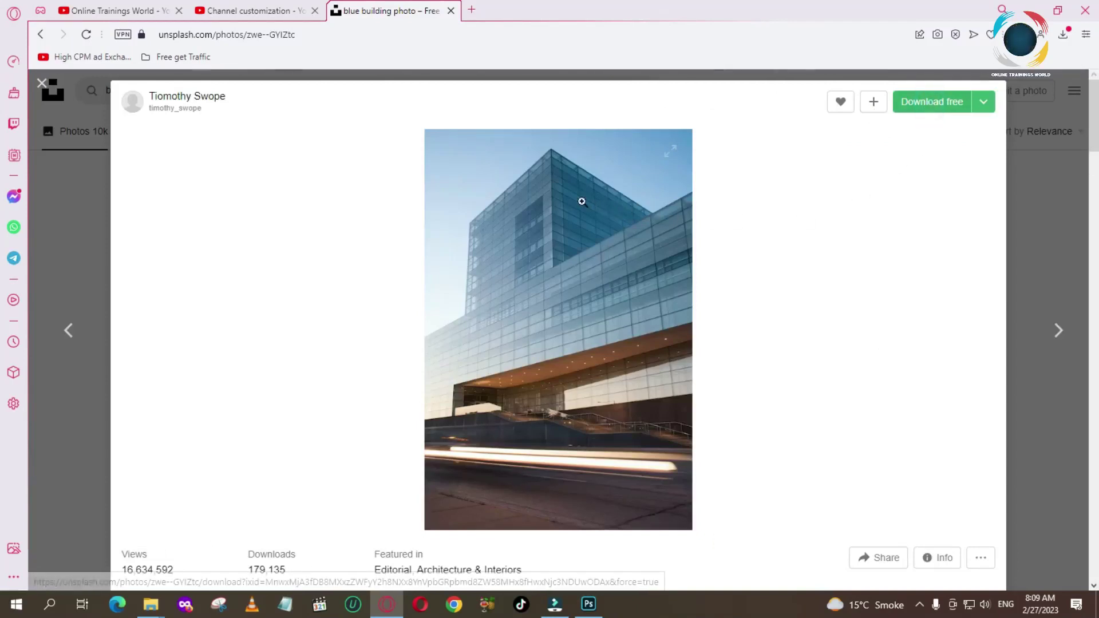
pyautogui.click(1062, 35)
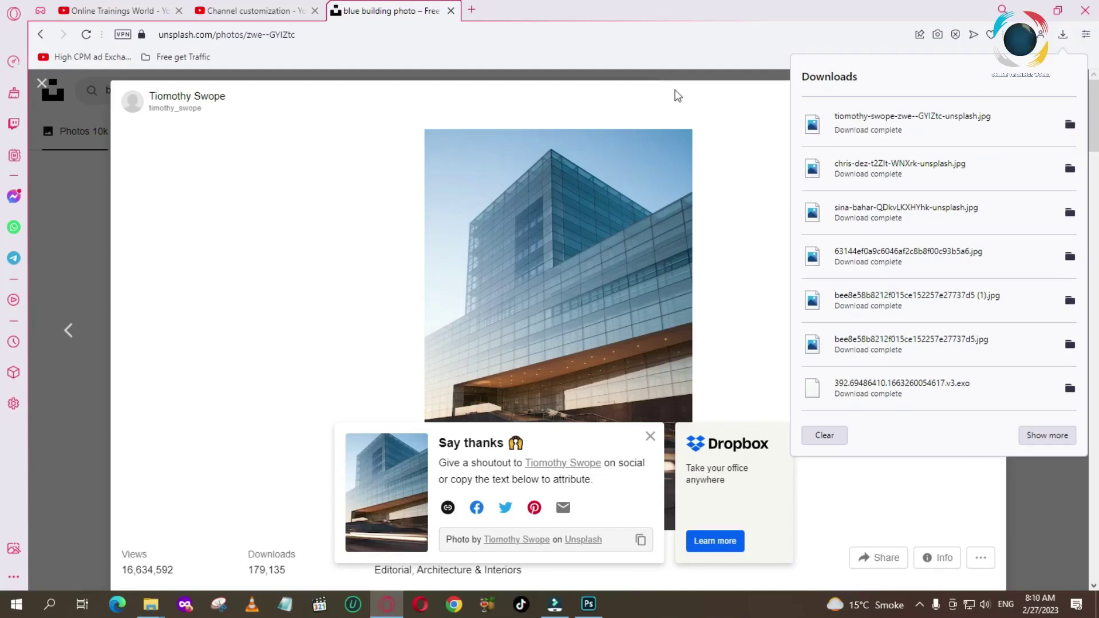
# Open the Downloads folder in File Explorer, minimise the browser, and bring Photoshop forward
pyautogui.click(1073, 121)
pyautogui.moveTo(150, 604)
pyautogui.click(207, 550)
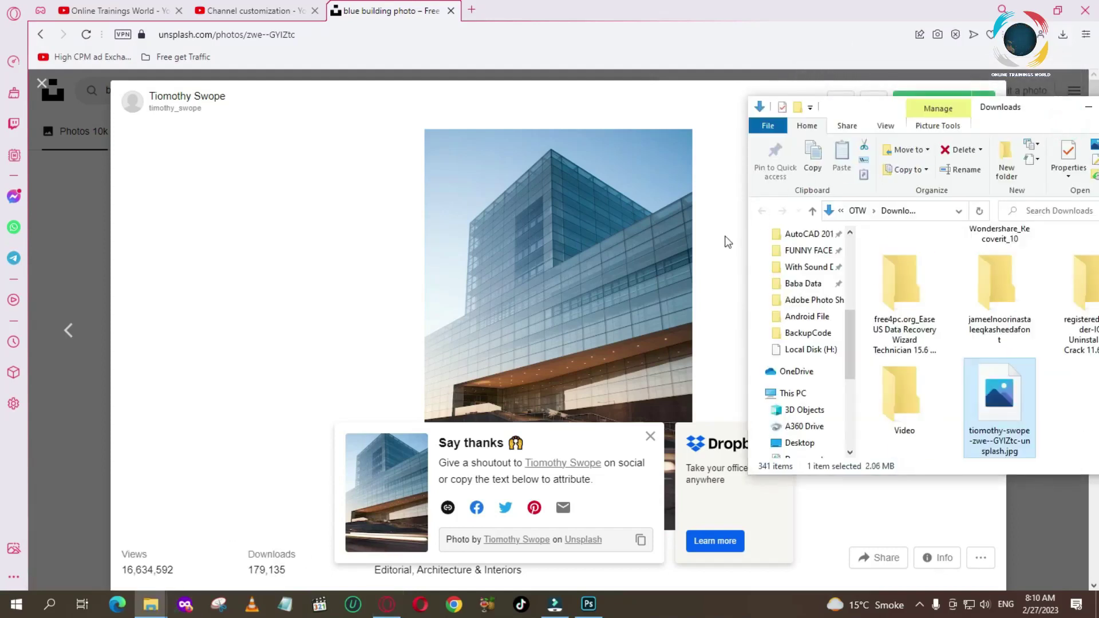
pyautogui.click(1040, 6)
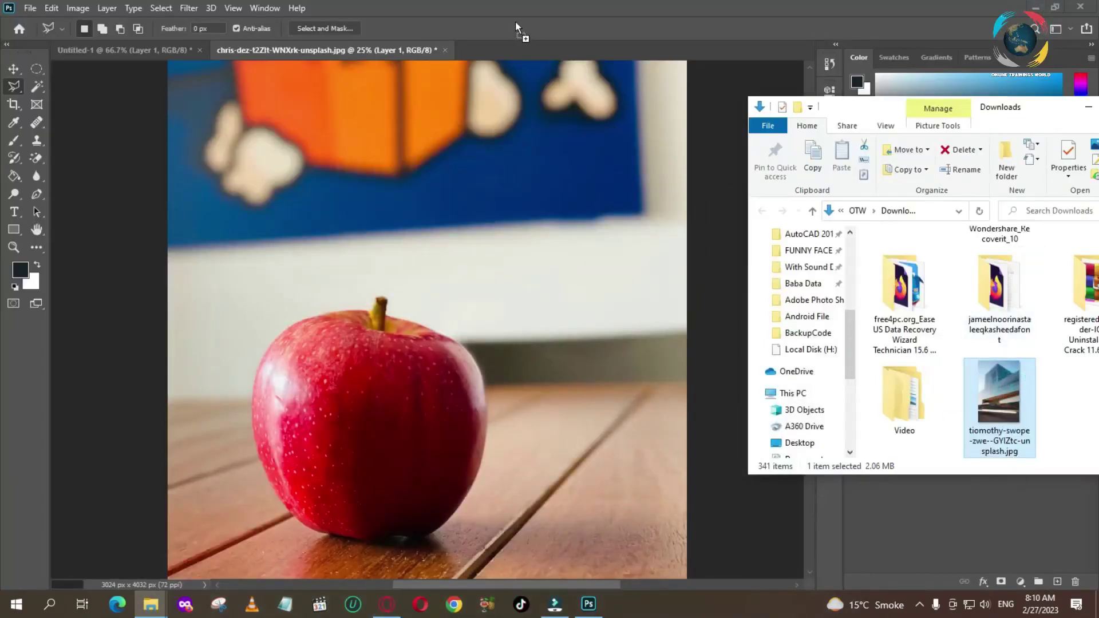
pyautogui.click(522, 50)
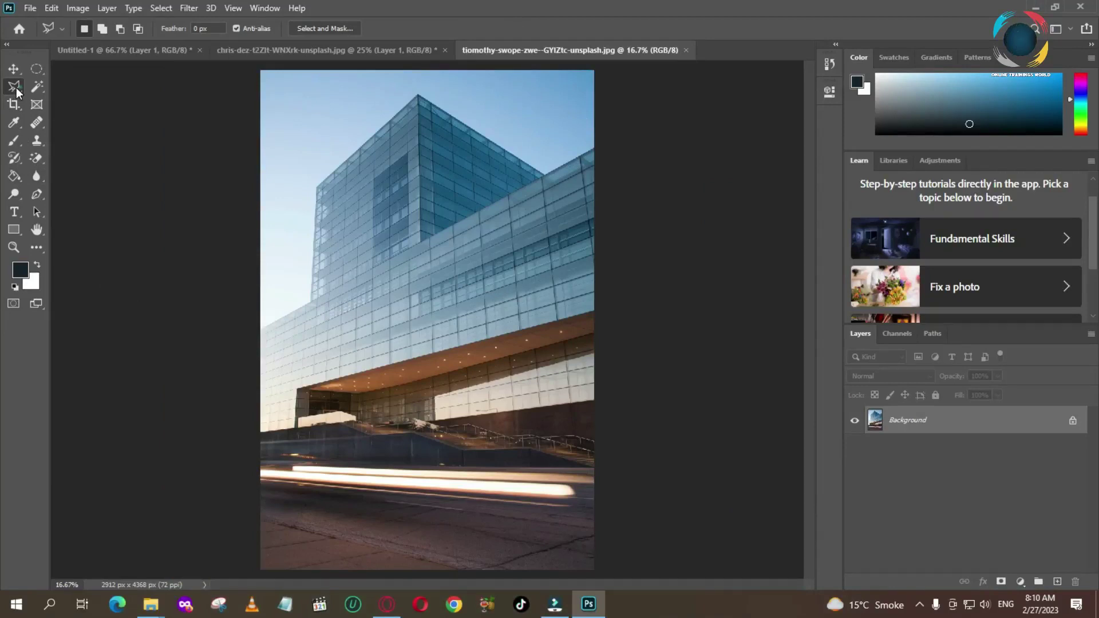
# With the Polygonal Lasso, place points from the left edge up to the building's top corner
pyautogui.rightClick(16, 91)
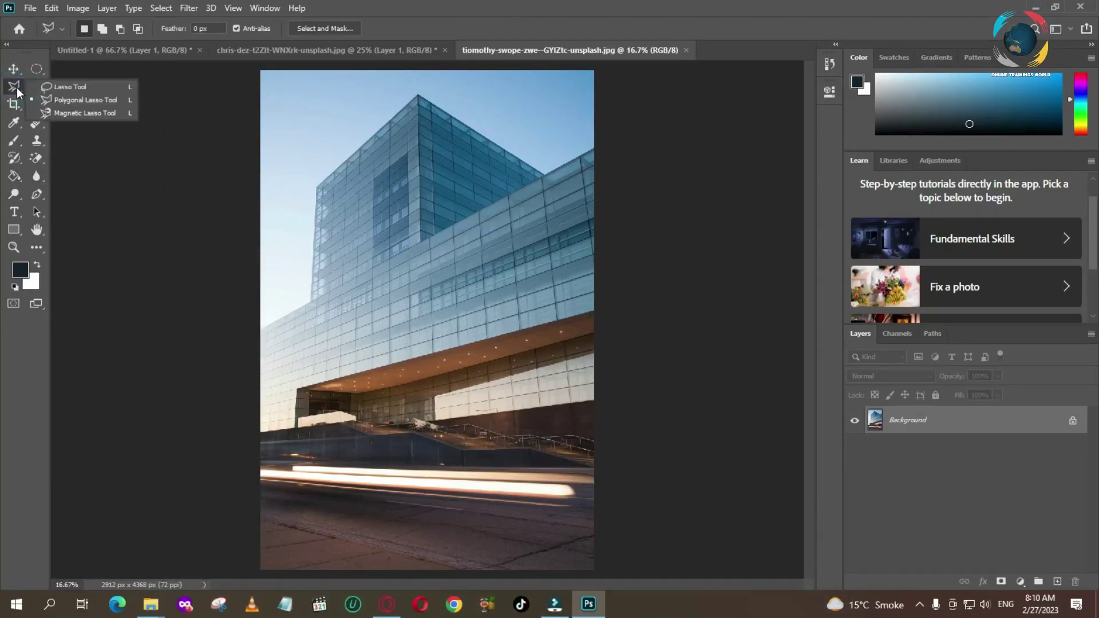
pyautogui.click(56, 101)
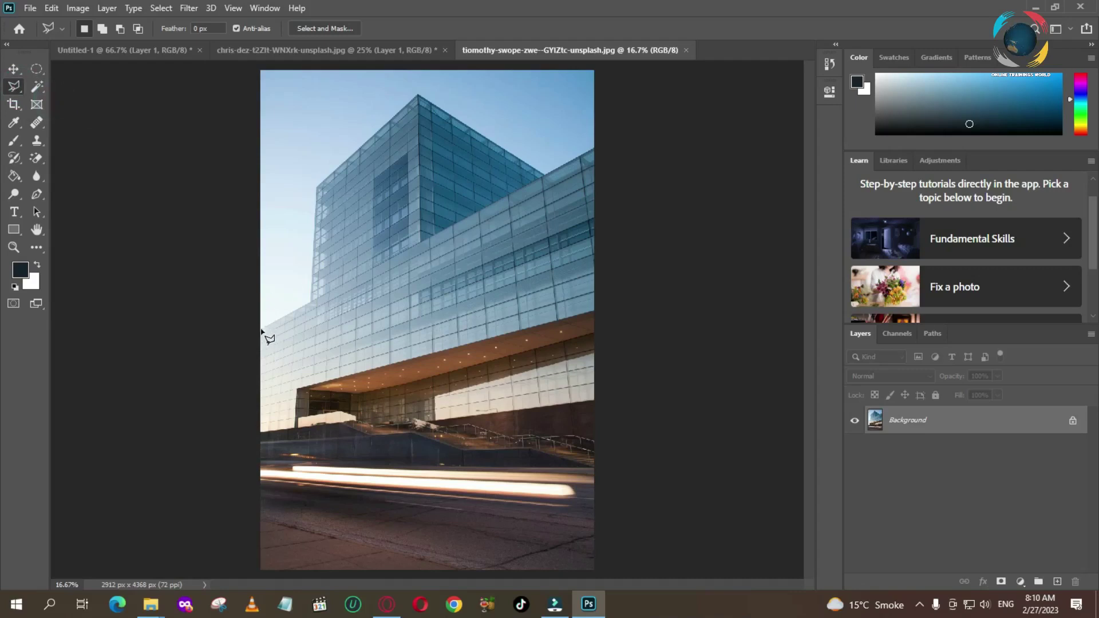
pyautogui.click(261, 330)
pyautogui.click(311, 303)
pyautogui.click(314, 187)
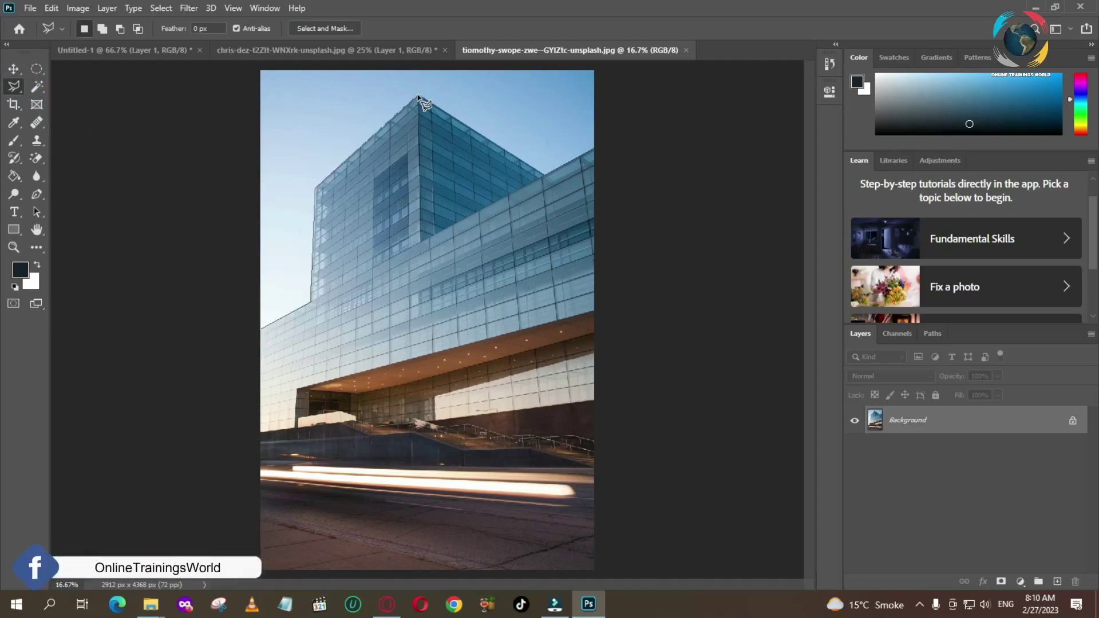
pyautogui.click(418, 96)
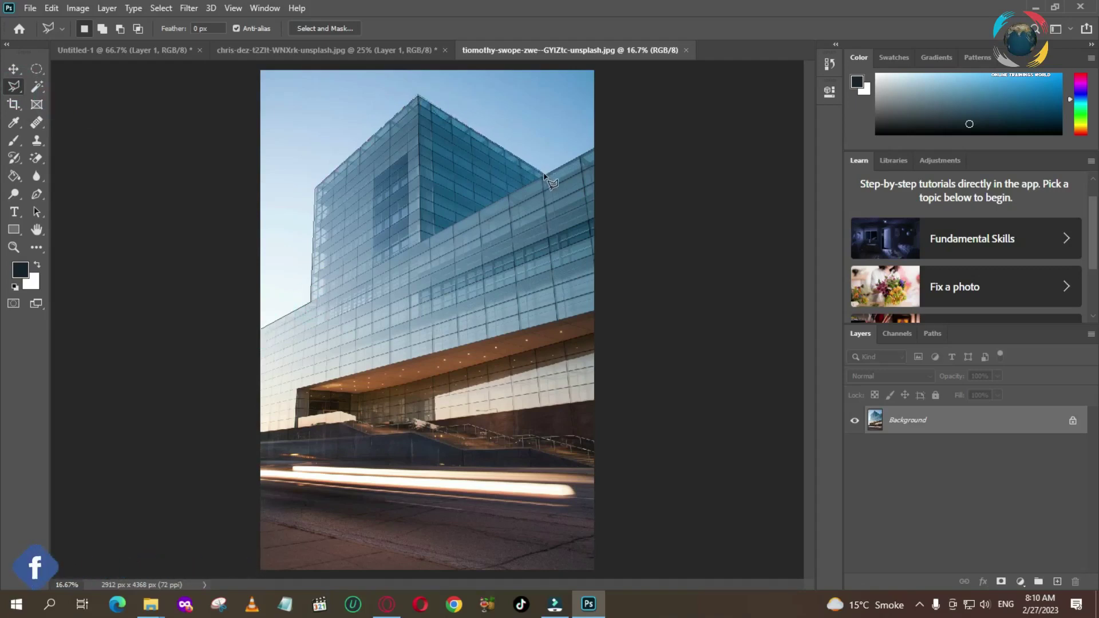
# Finish the outline along the roof and bottom corners, then copy it to a new layer with Ctrl+J
pyautogui.click(546, 176)
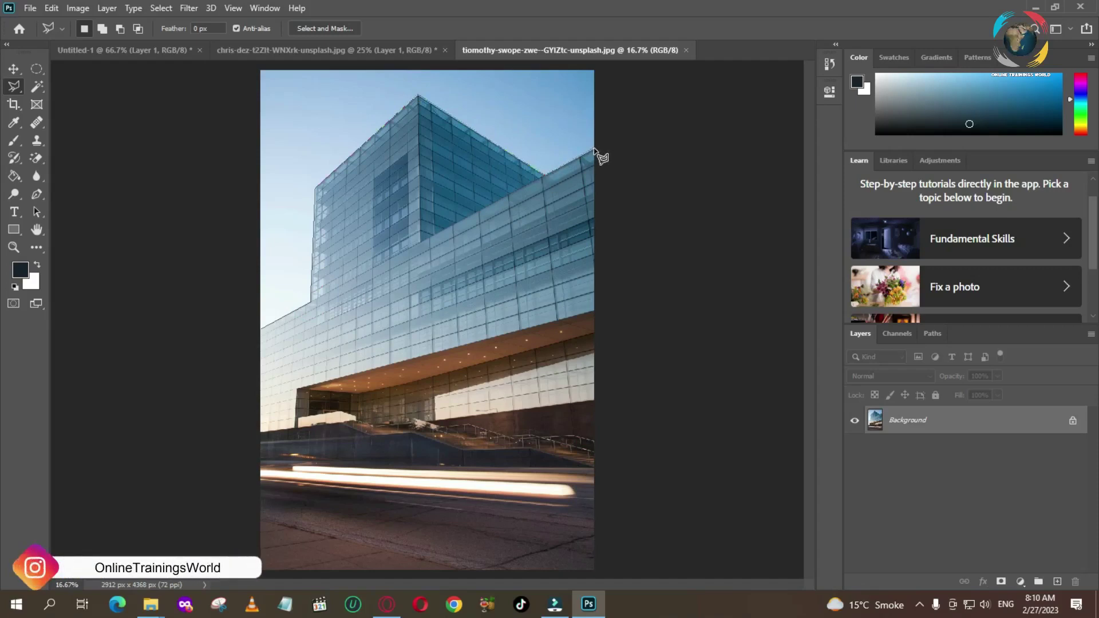
pyautogui.click(595, 150)
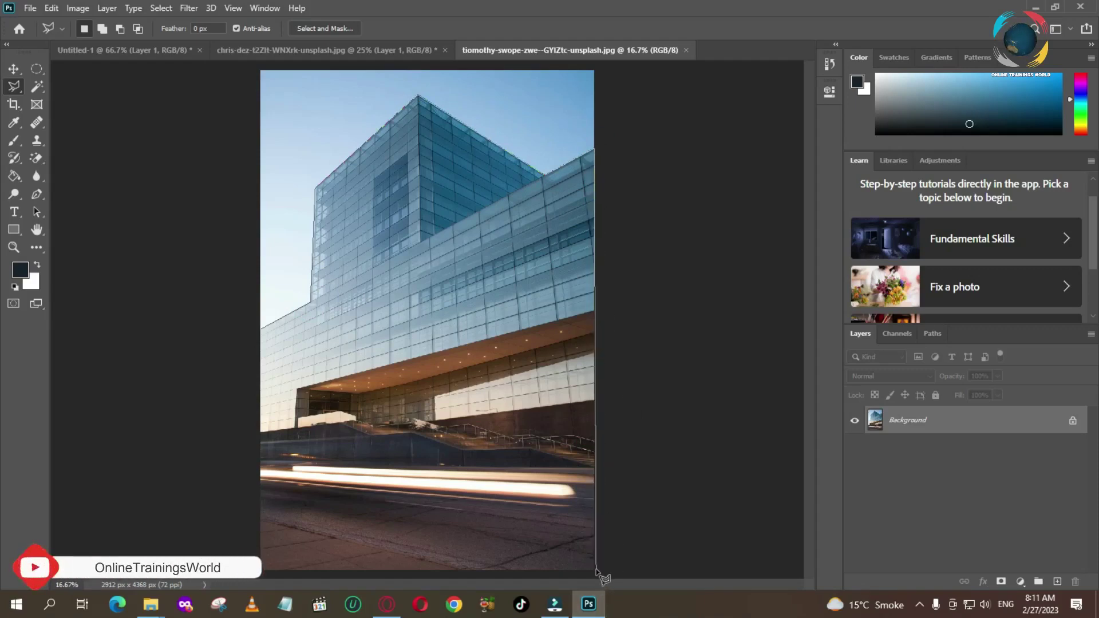
pyautogui.click(595, 571)
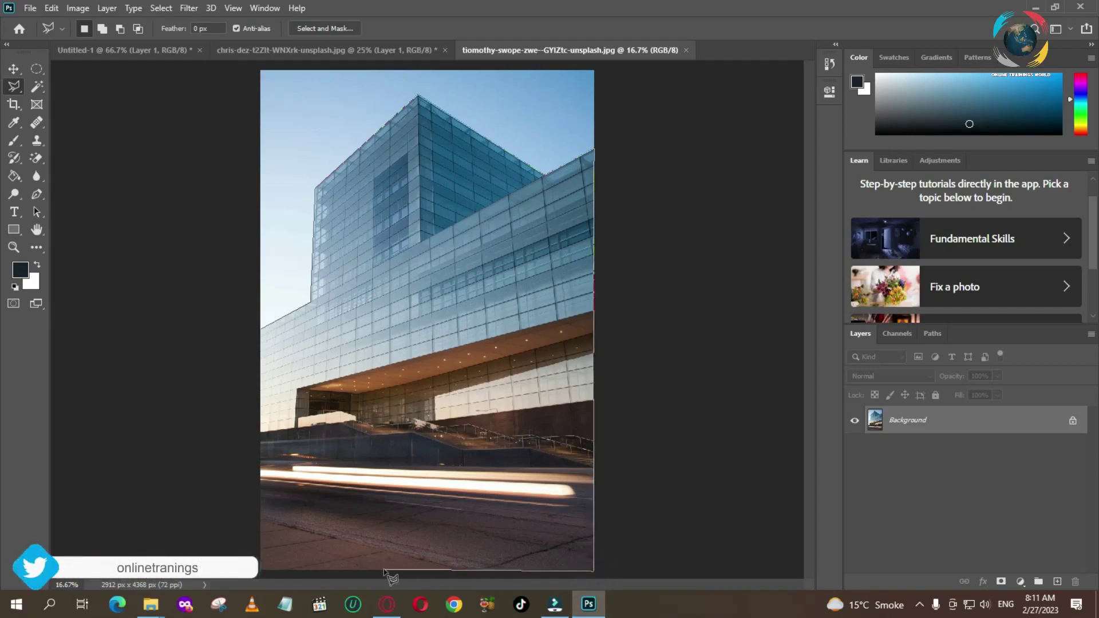
pyautogui.click(261, 571)
pyautogui.click(261, 329)
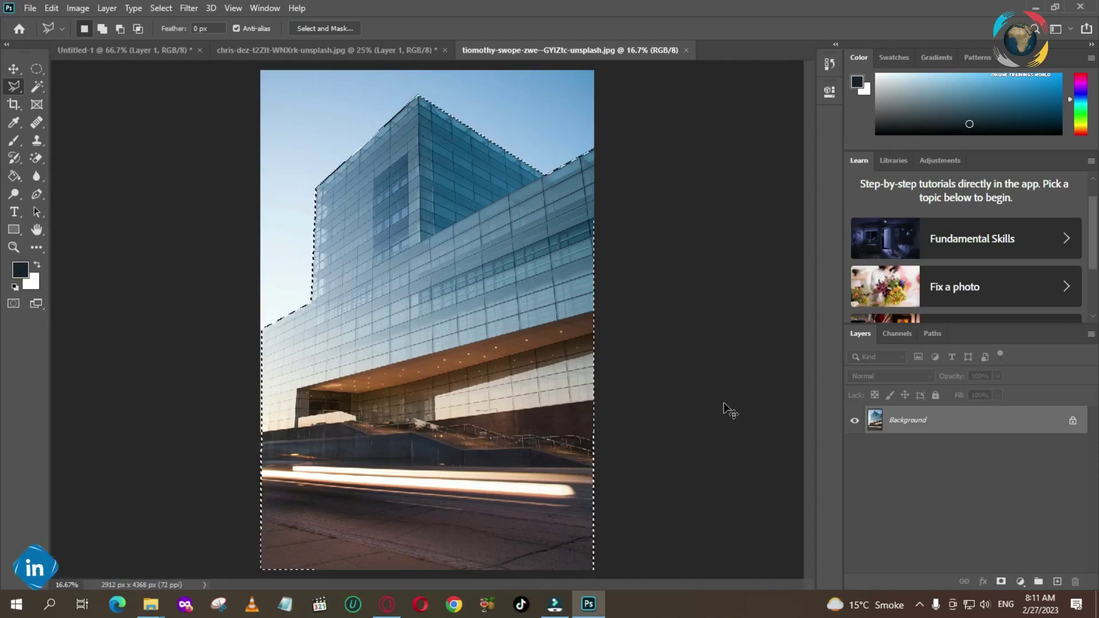
pyautogui.hotkey('ctrl', 'j')
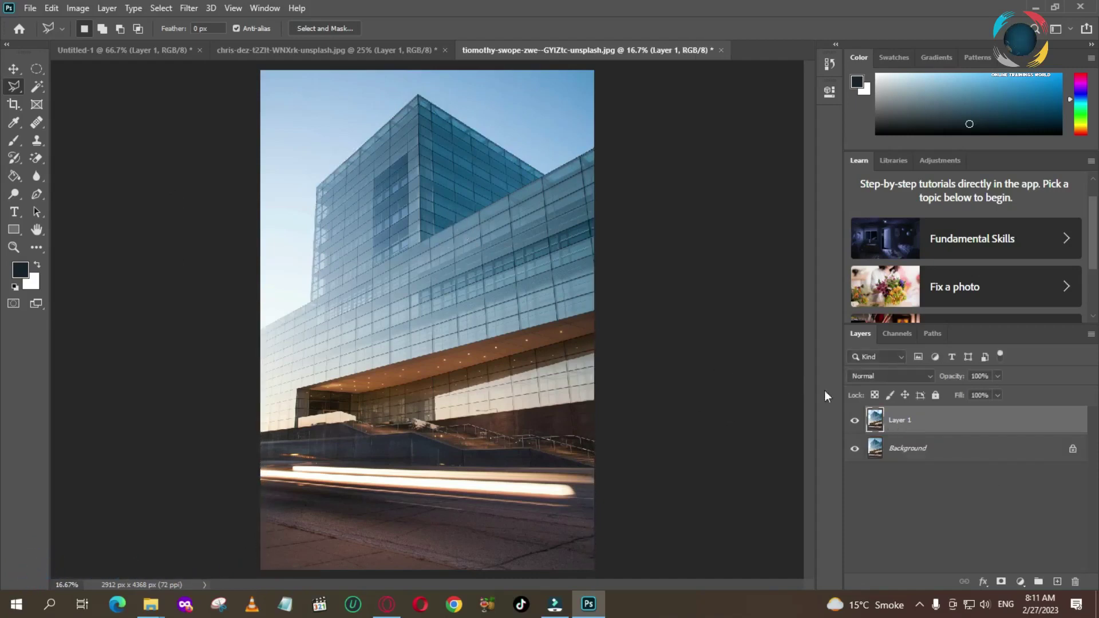
# Hide the Background layer so the building shows on transparency
pyautogui.click(896, 439)
pyautogui.click(855, 449)
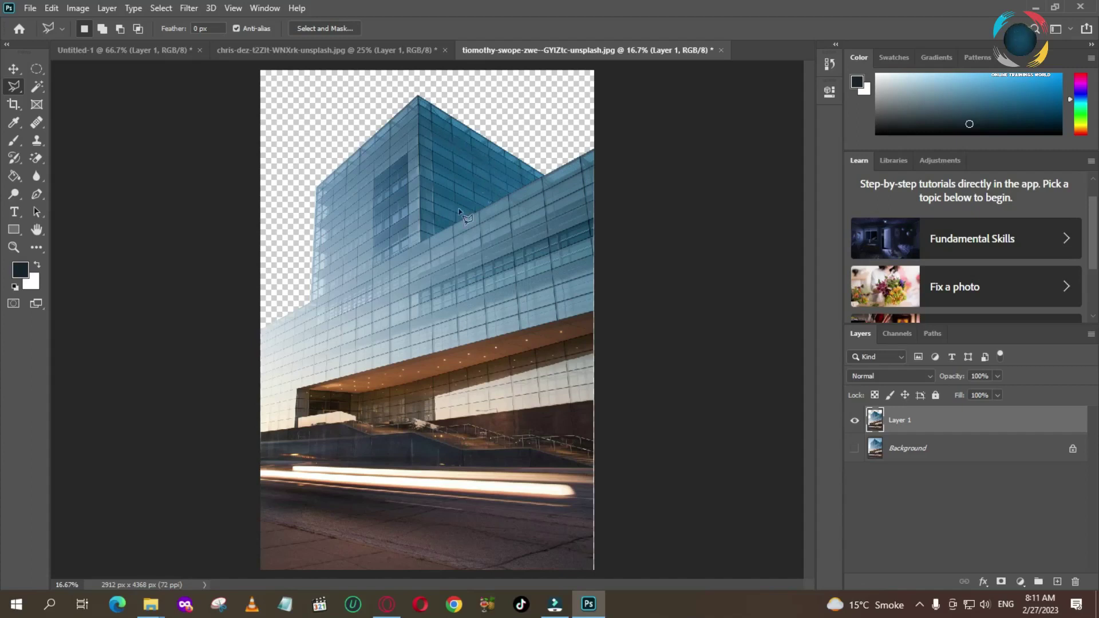
pyautogui.click(20, 88)
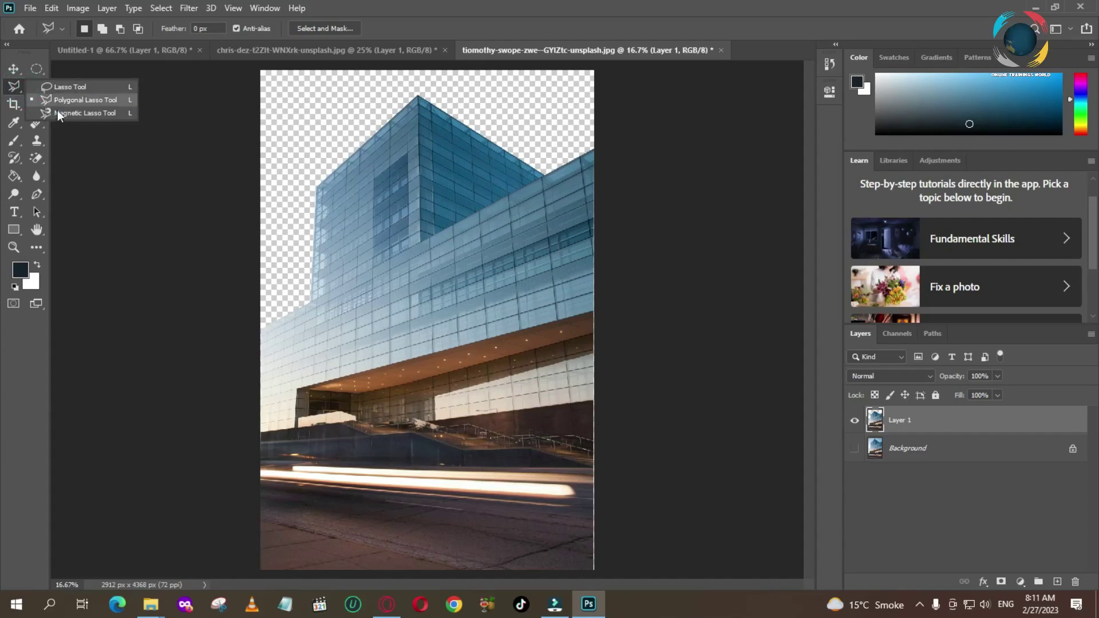